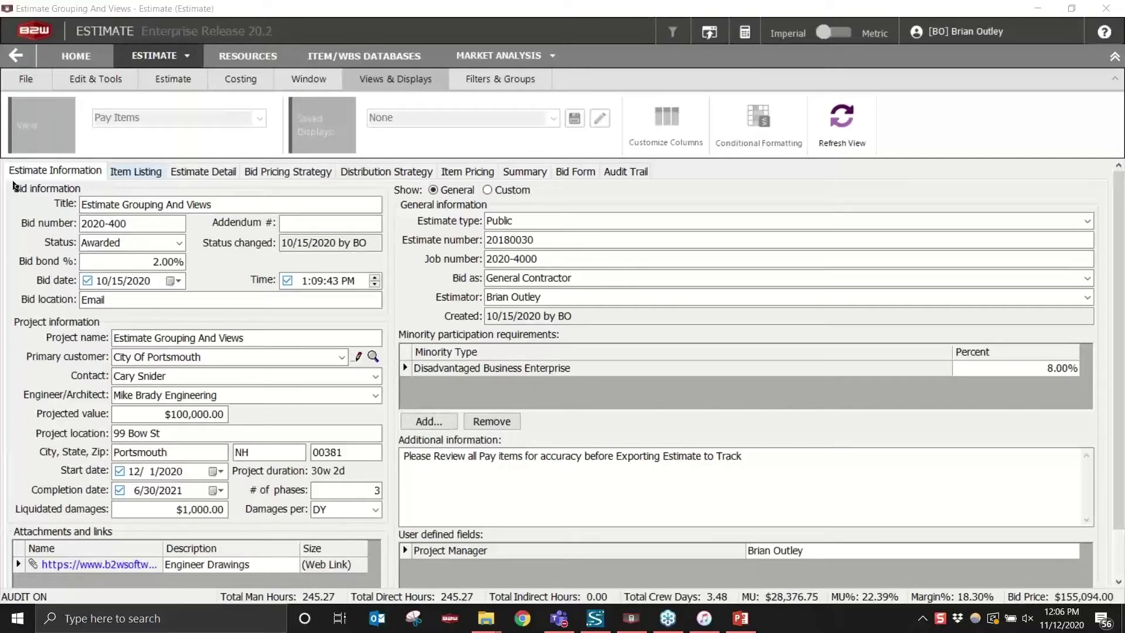
- Show the estimate's item listing with the Pay Items and Cost Structure view
left_click(131, 173)
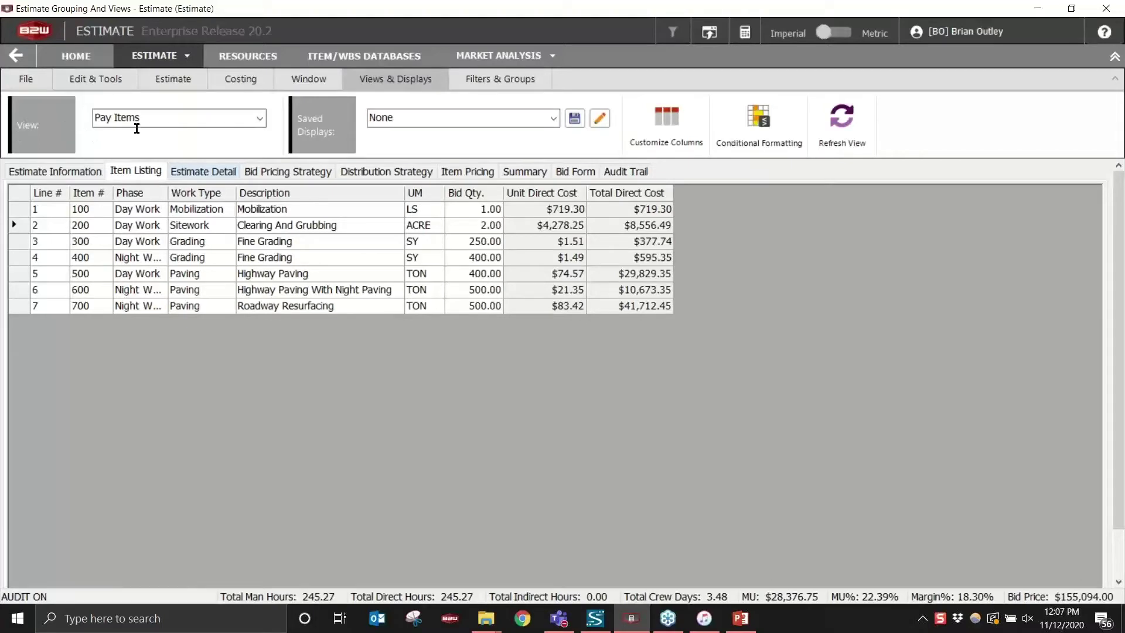
left_click(257, 119)
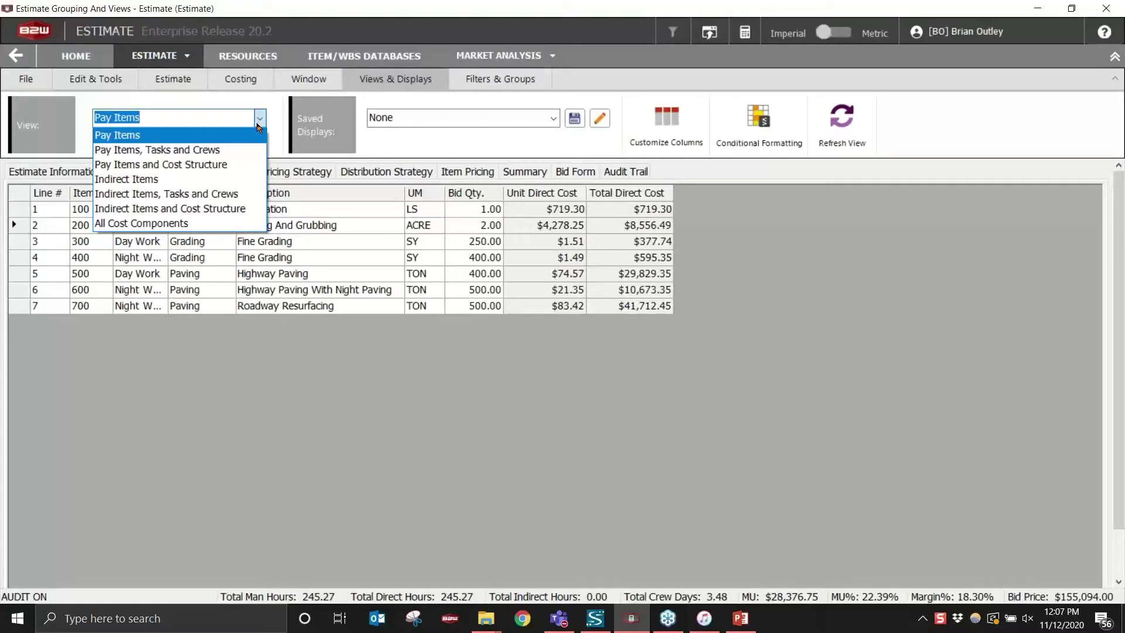
left_click(243, 163)
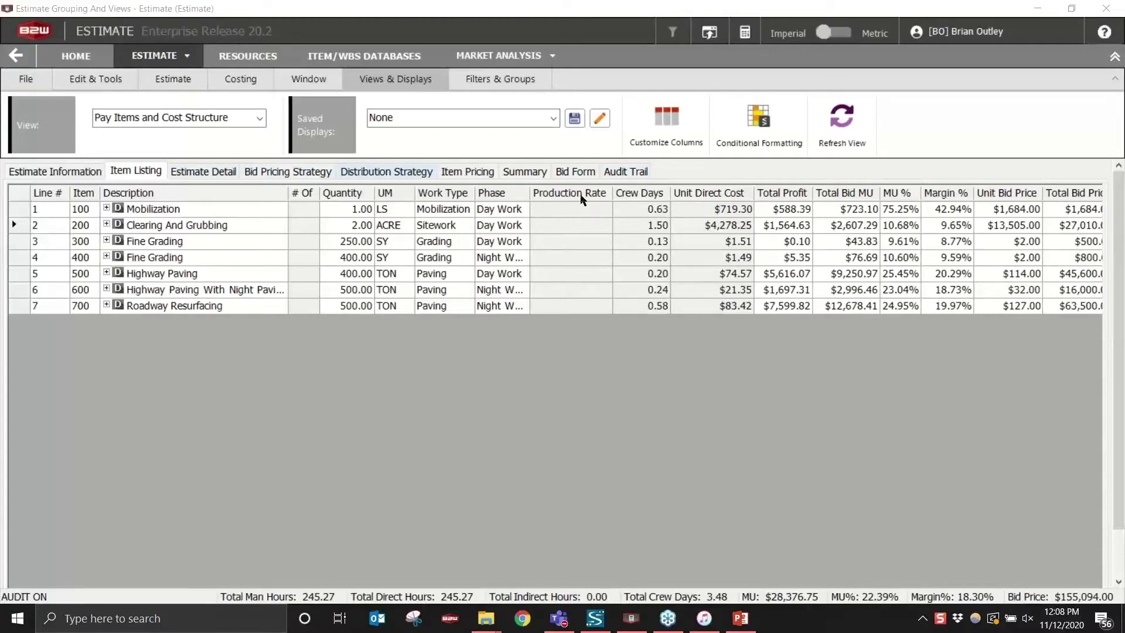
- Examine which columns the item listing uses in the Columns Manager, leaving them unmodified
right_click(643, 195)
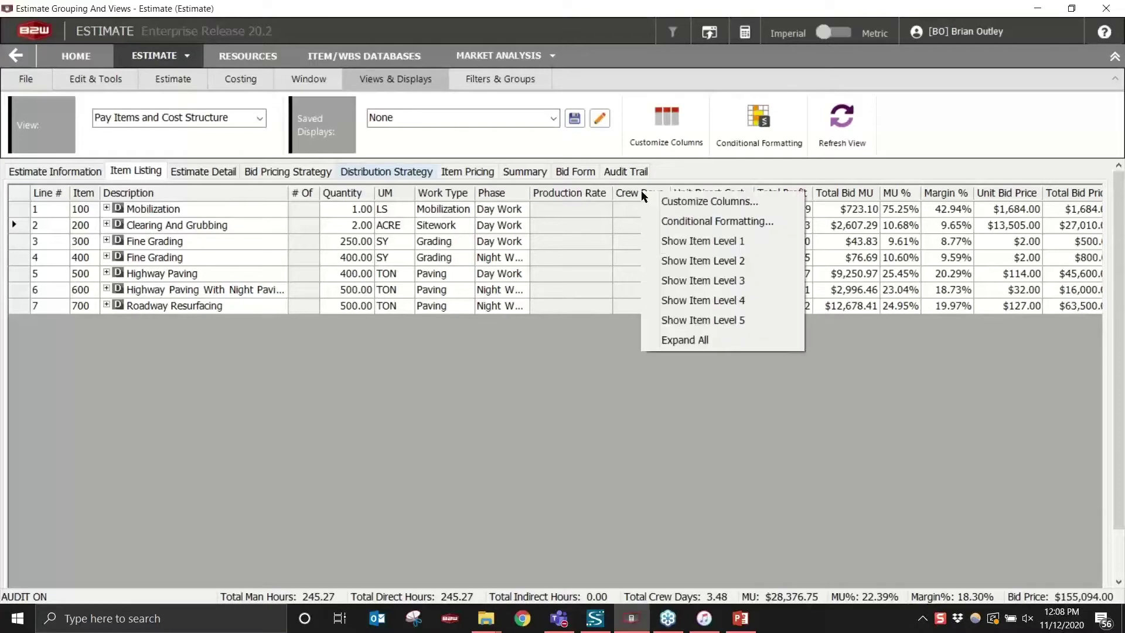
left_click(684, 205)
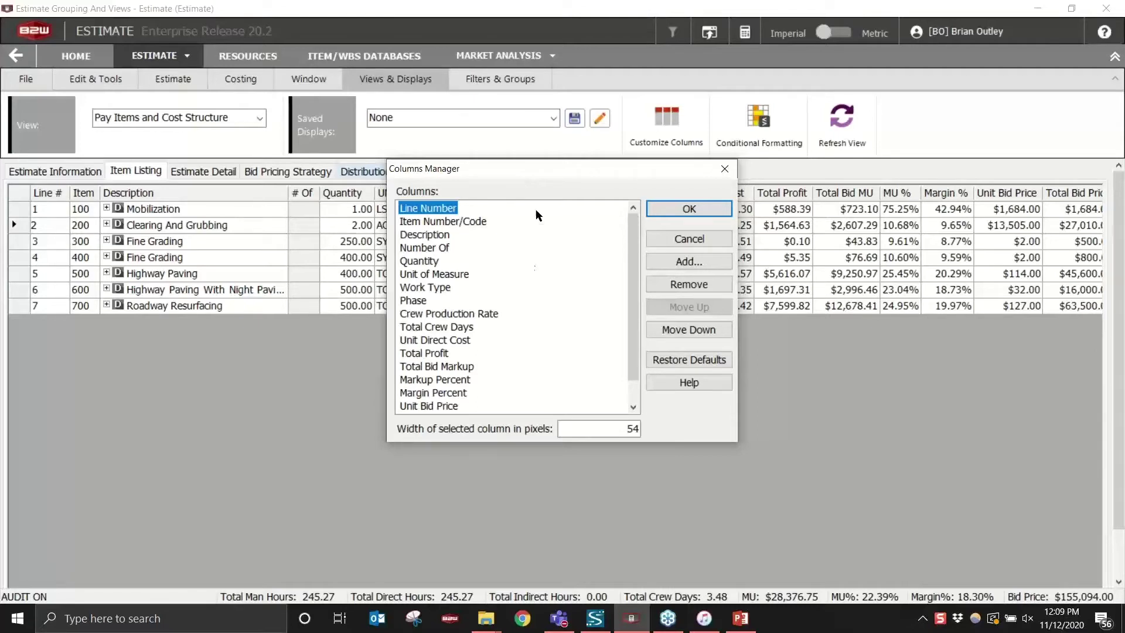
left_click(725, 170)
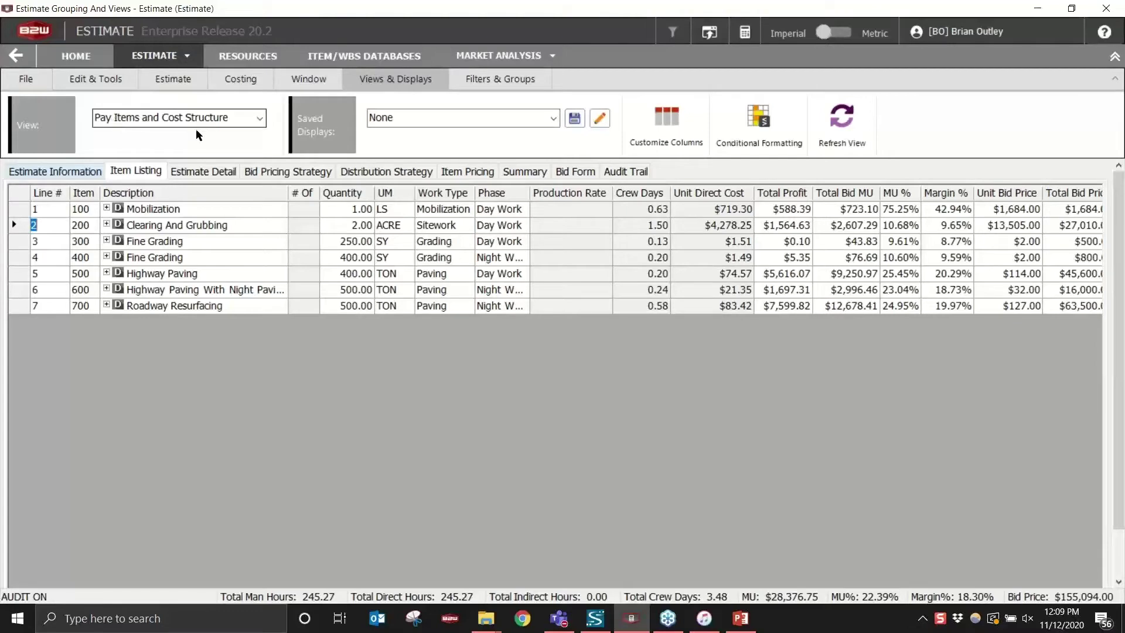
- Expand the Mobilization item down to its crew's resources, and show the whole listing to item level 3
left_click(107, 208)
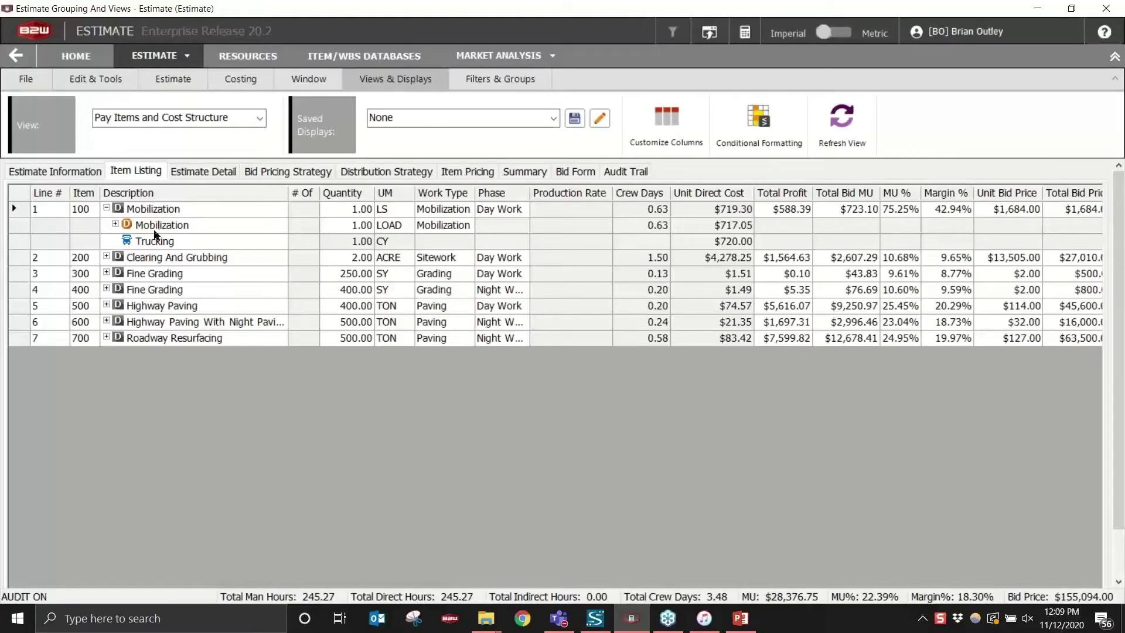
left_click(115, 226)
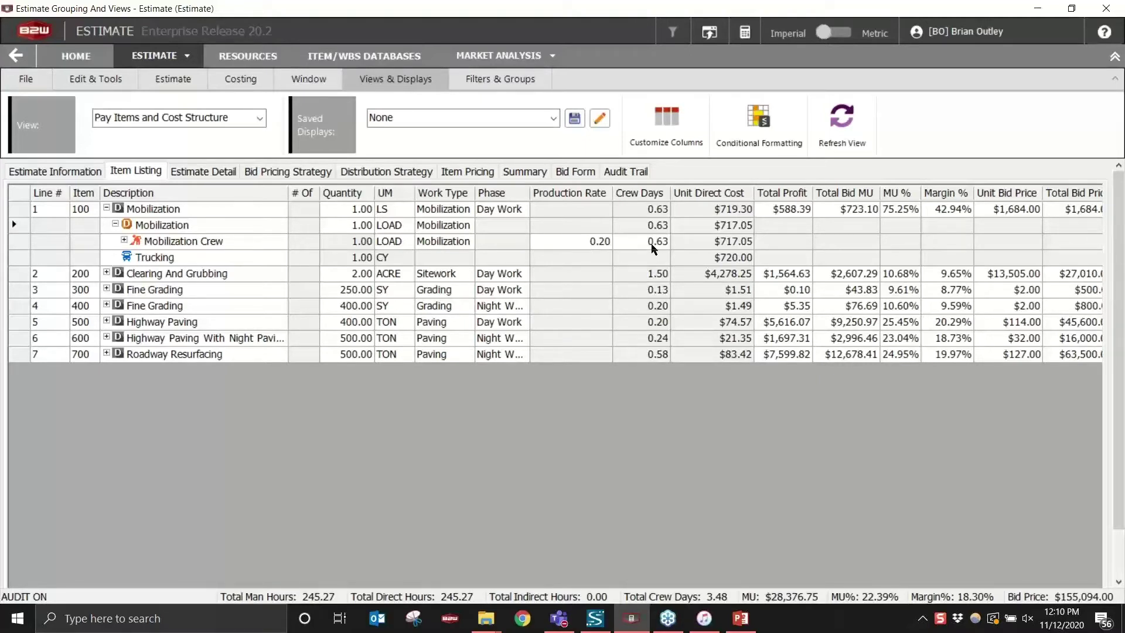
left_click(124, 241)
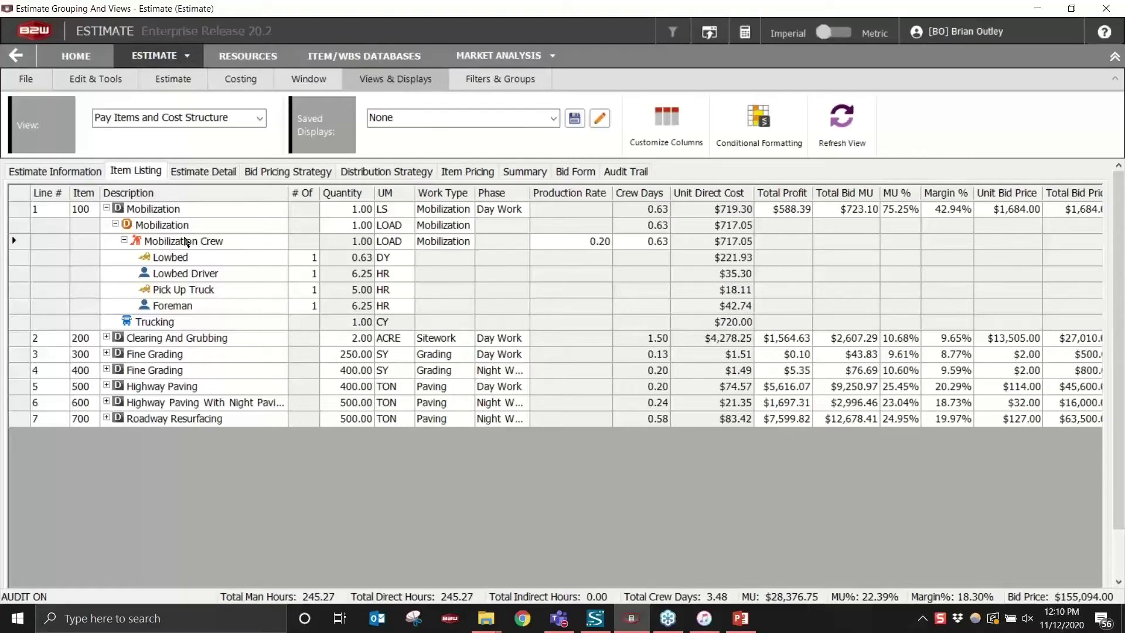
right_click(185, 196)
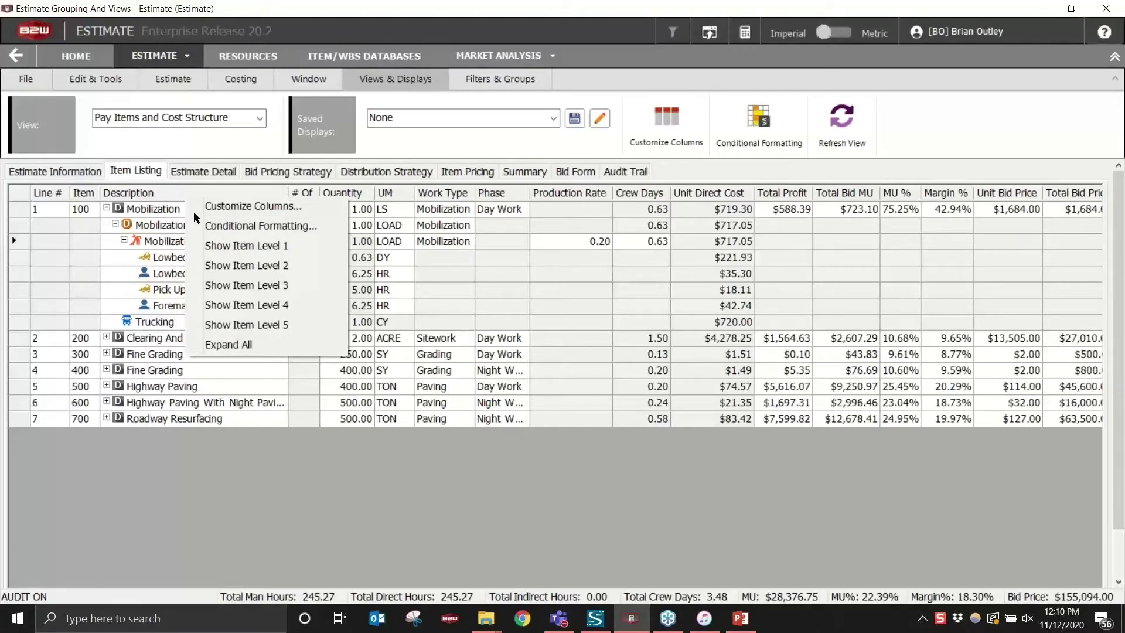
left_click(222, 287)
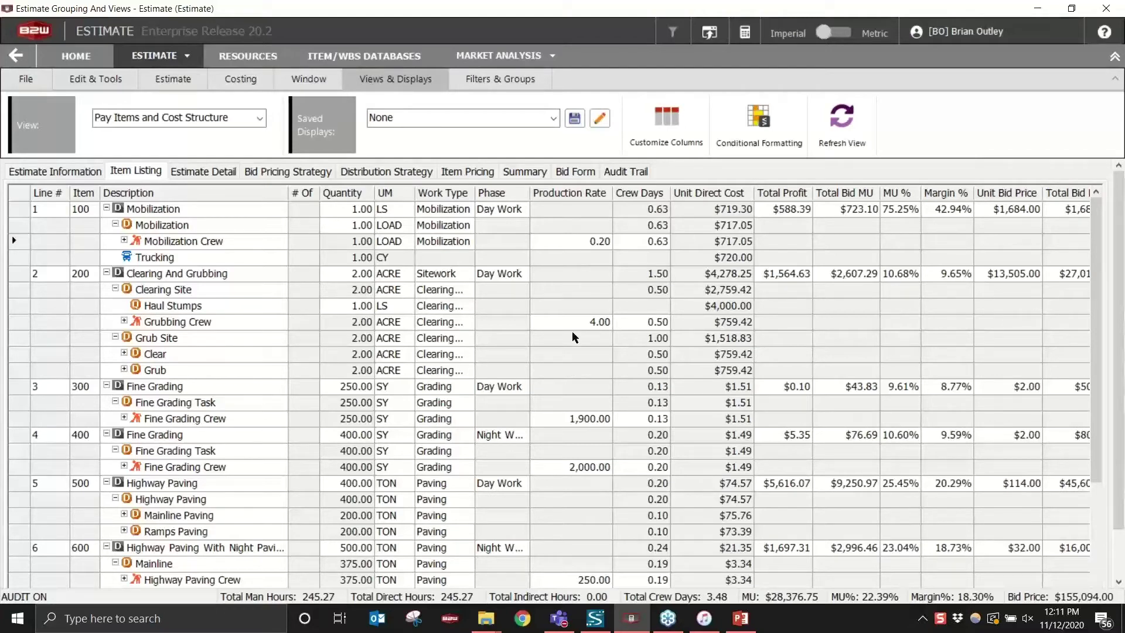
- Set the production rate of the Mobilization Crew to 0.25 and of the Grubbing Crew under Clearing Site to 5
left_click(584, 241)
type(".25")
key("Tab")
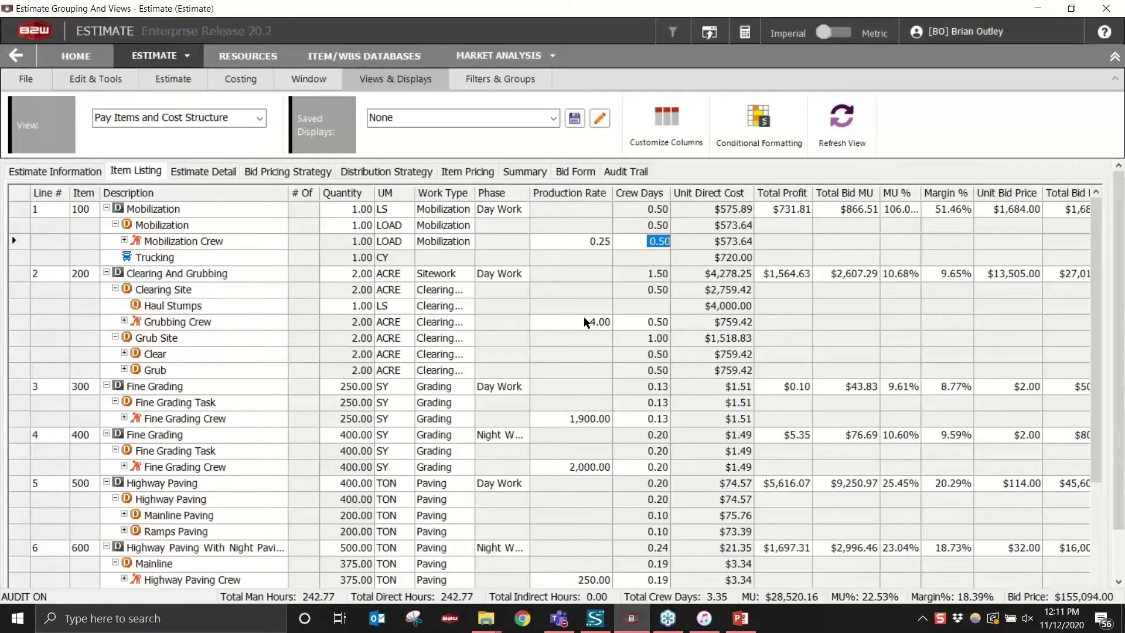
left_click(584, 321)
type("5")
key("Tab")
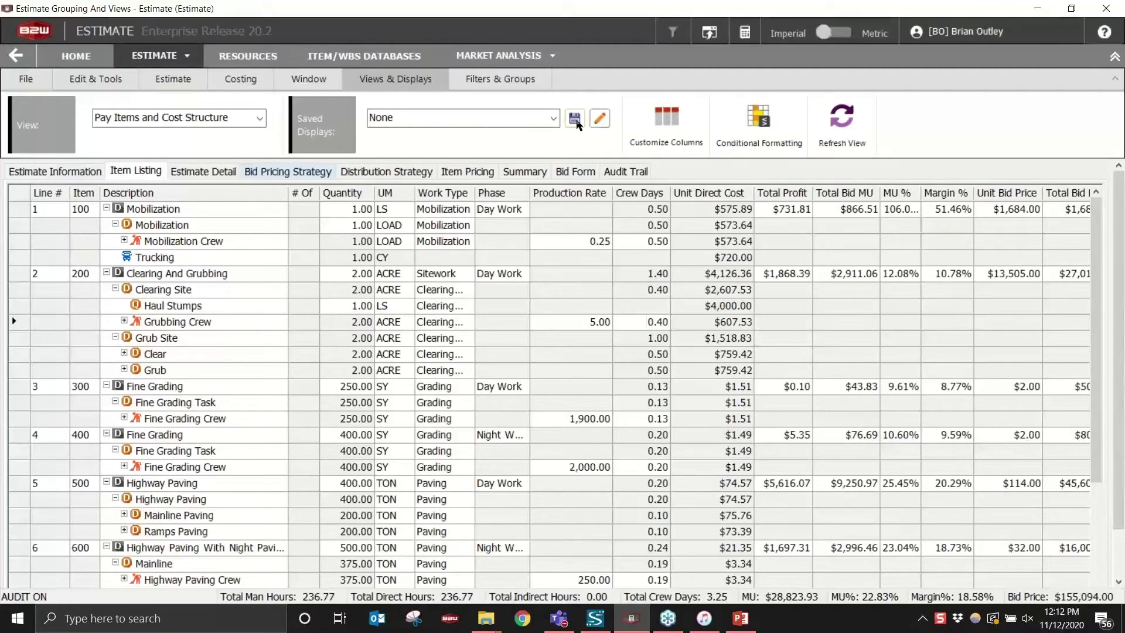
- Save the current display as a shared display named "Bid Review Display"
left_click(574, 119)
type("Bi")
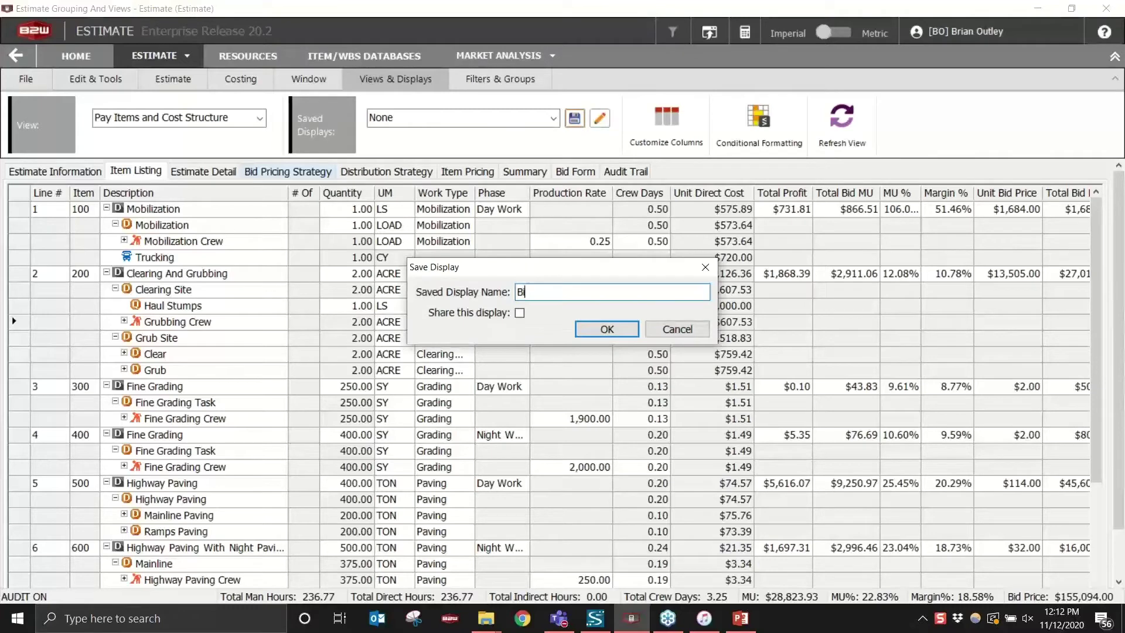
type("d Review Display")
left_click(519, 314)
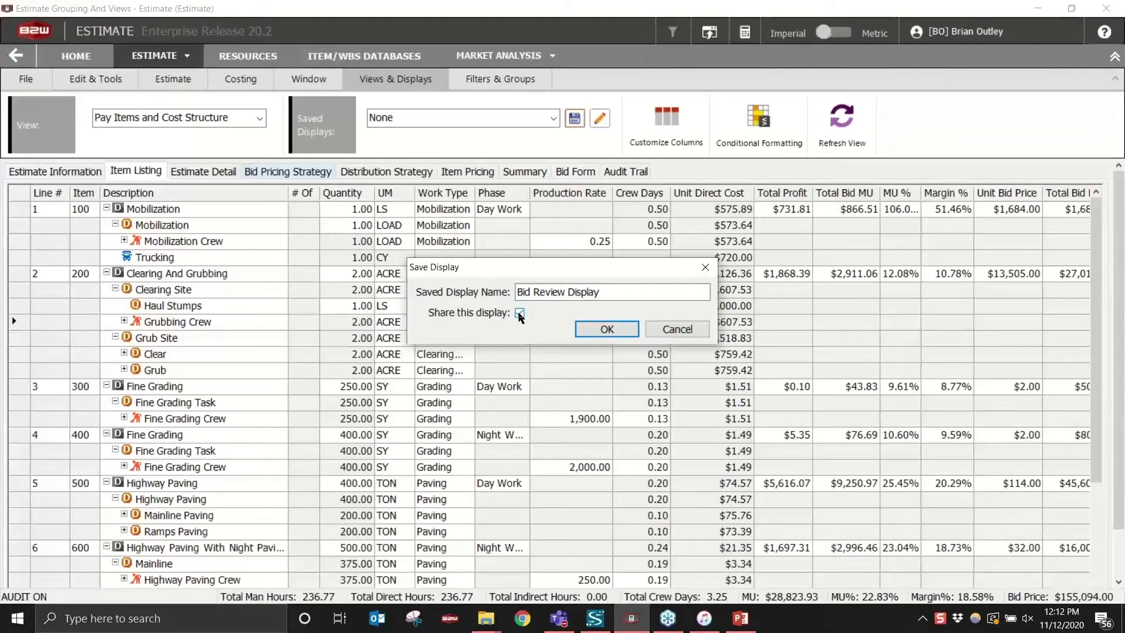
left_click(620, 330)
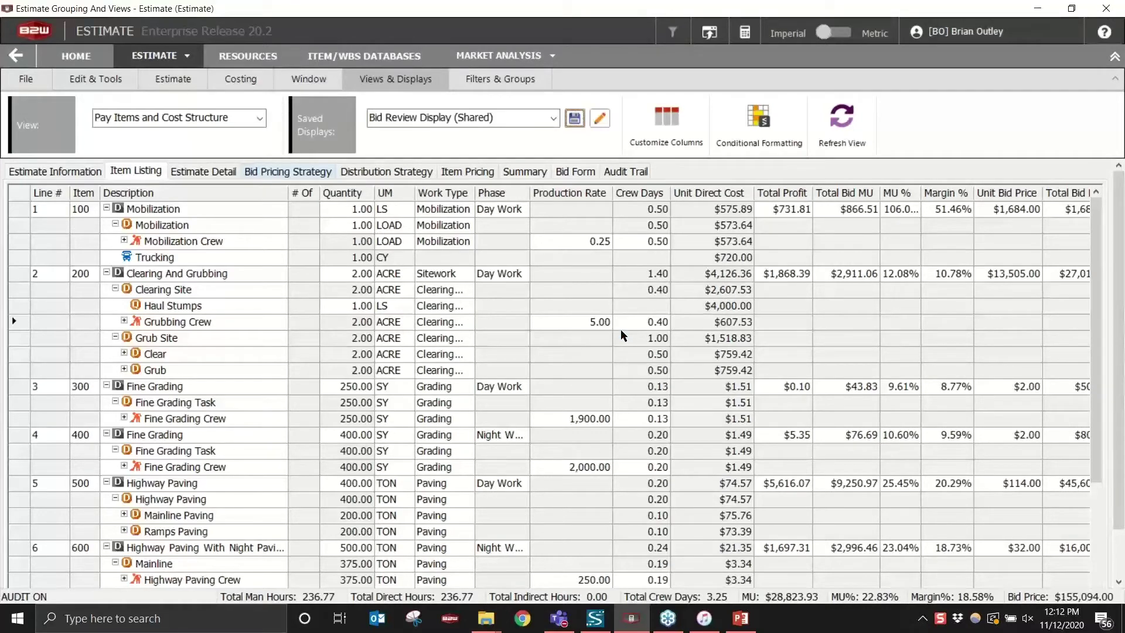
- Set the saved display to None and reduce the listing to item level 1
left_click(555, 119)
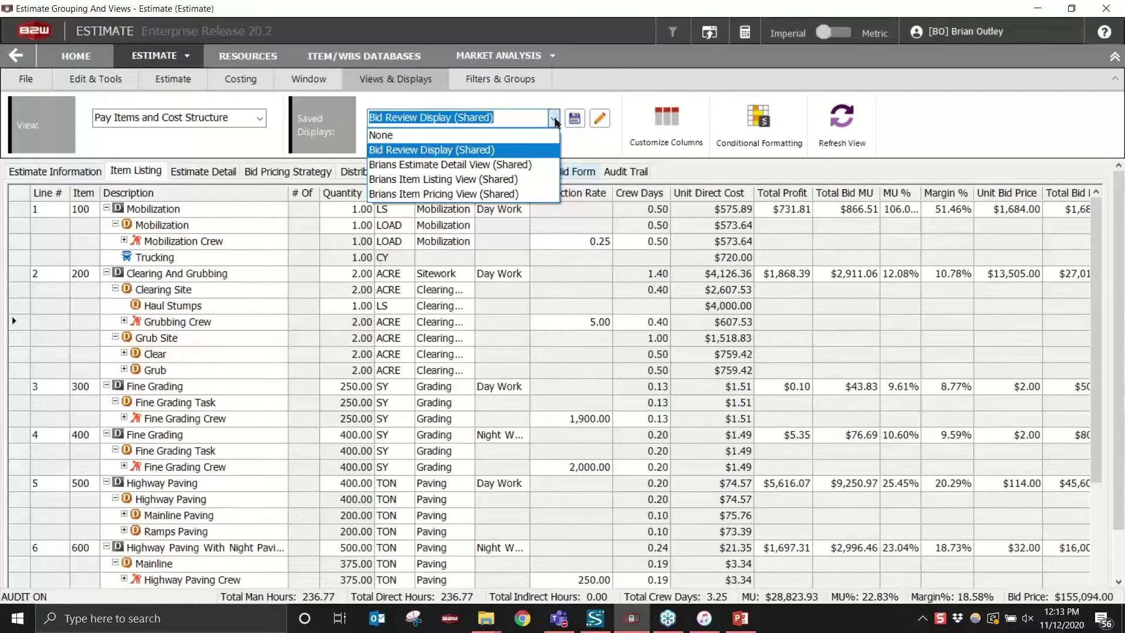
left_click(523, 140)
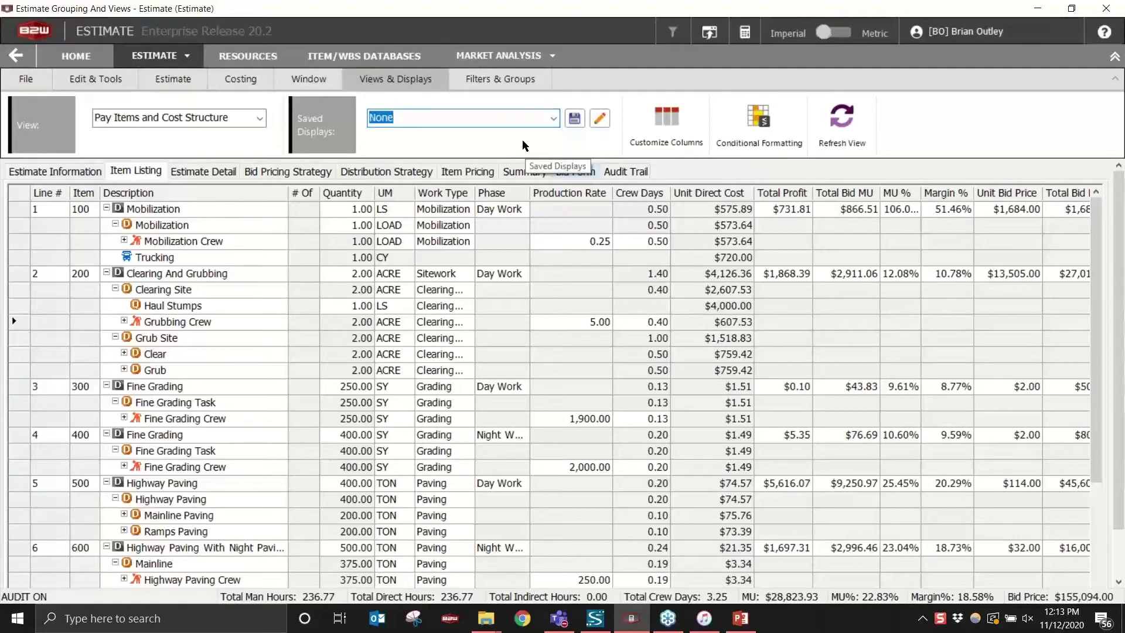
right_click(242, 200)
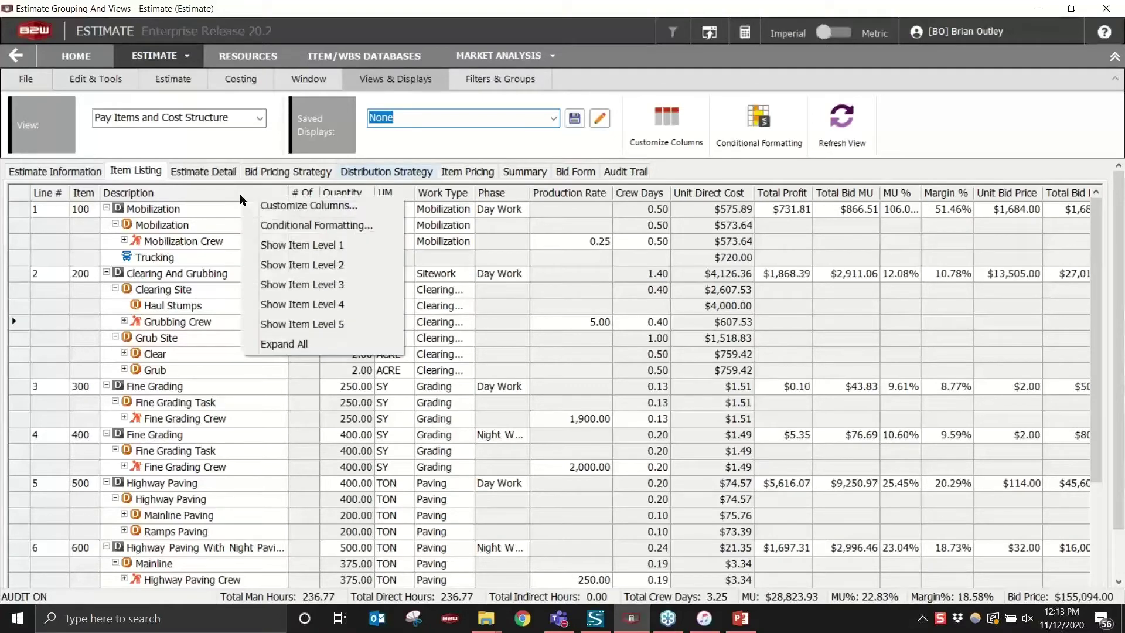
left_click(264, 246)
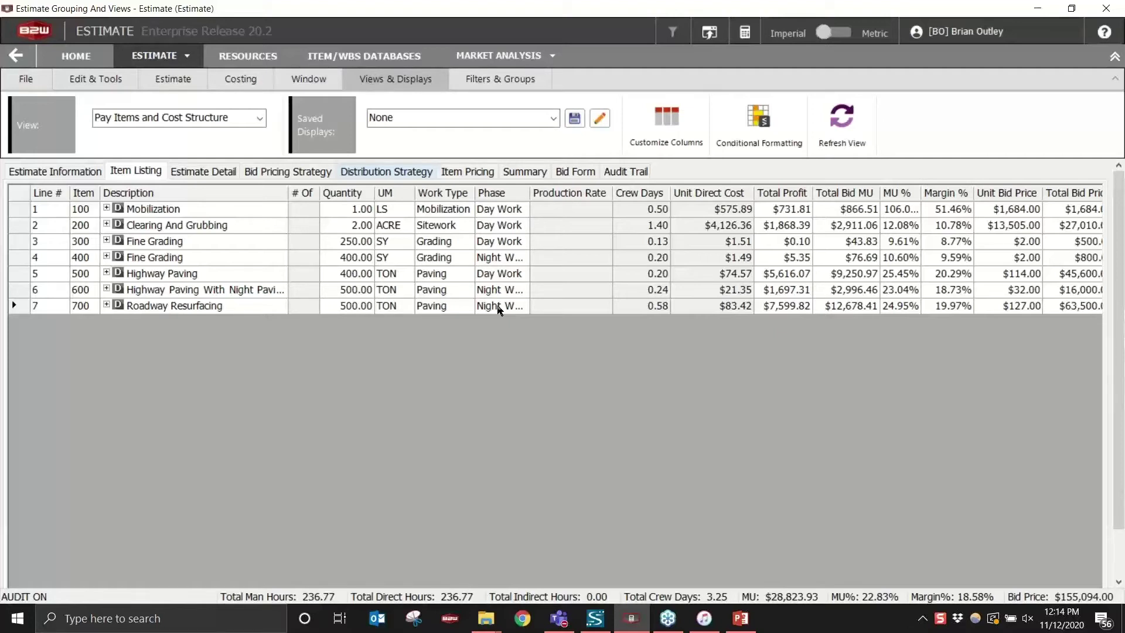
- Group the item listing by Work Type, collapsing the Clearing And Grubbing item and expanding the Paving group
left_click(501, 83)
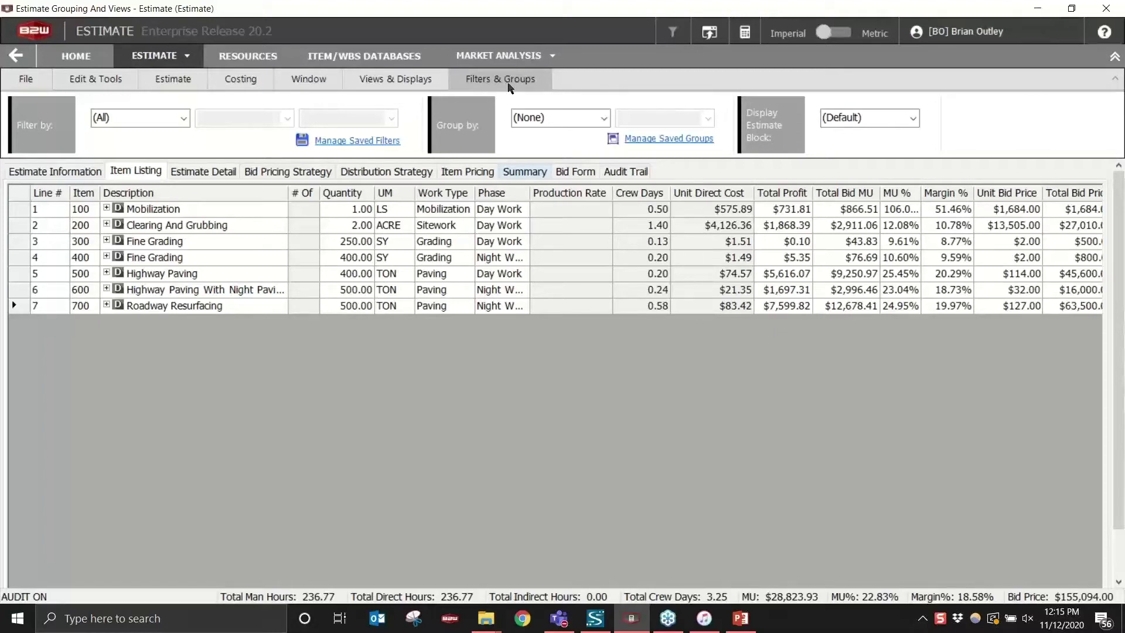
left_click(604, 118)
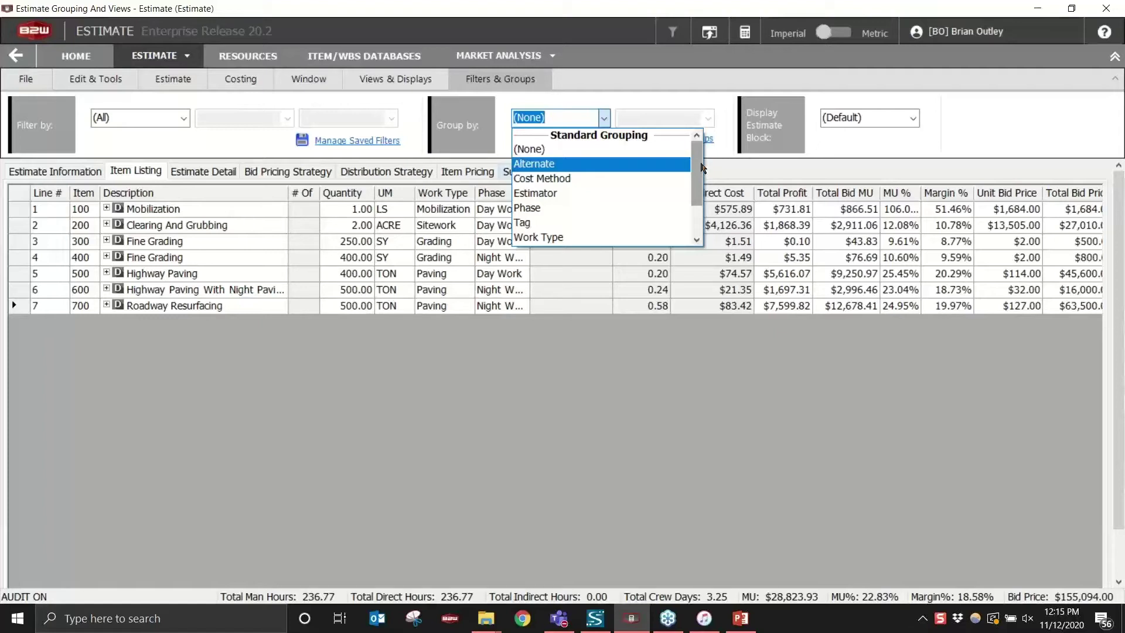
left_click(649, 237)
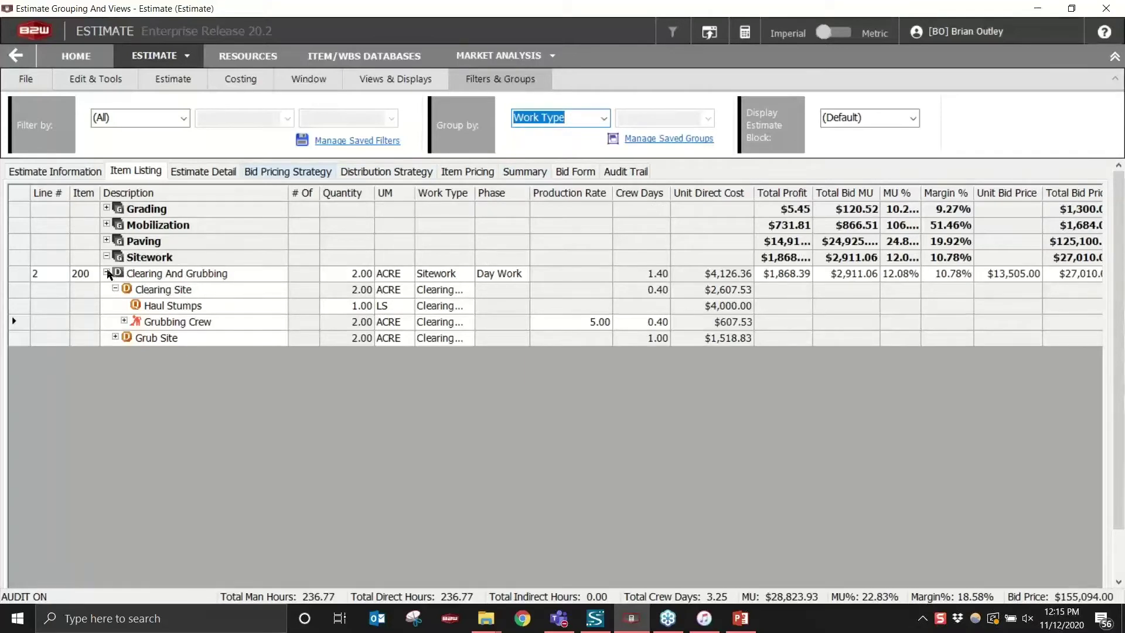
left_click(107, 273)
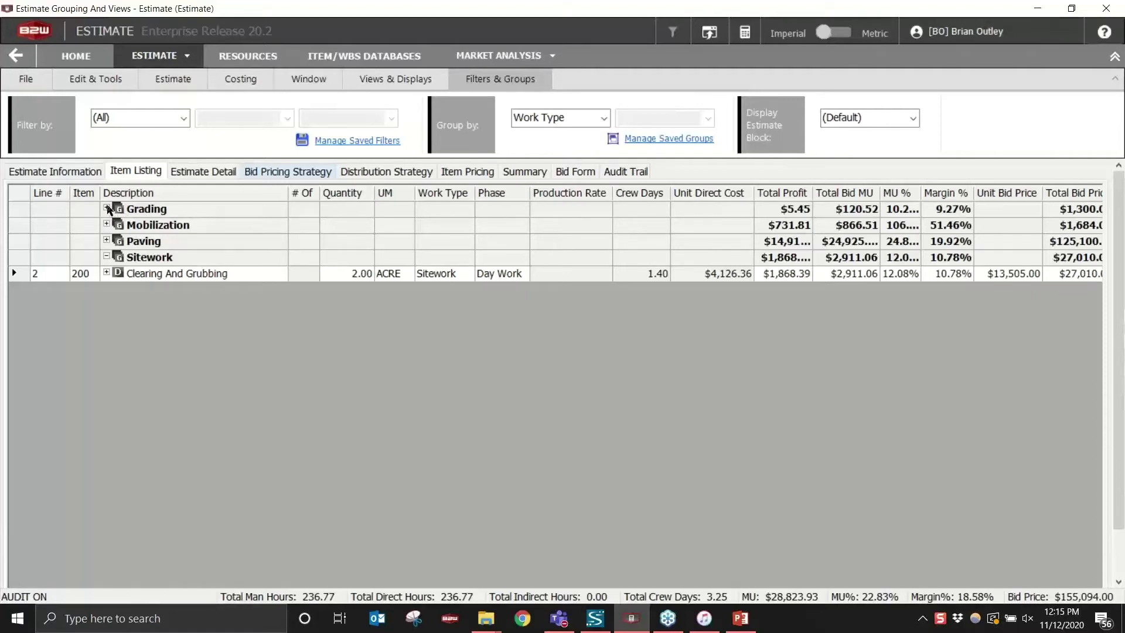
left_click(108, 240)
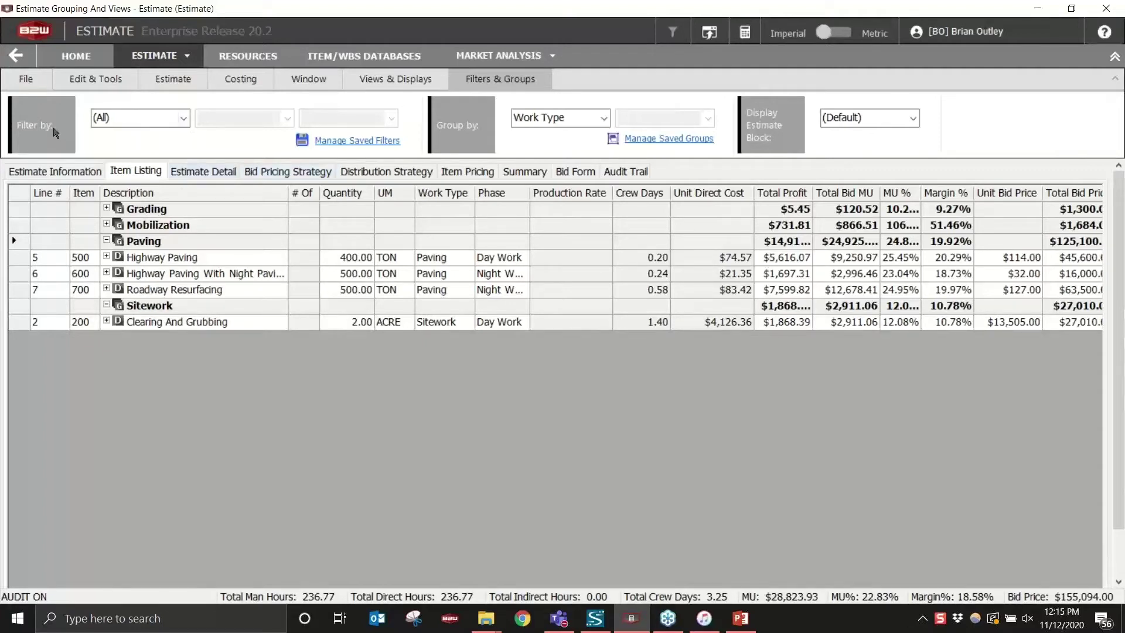
- Filter the item listing by Work Type so that only Paving items are shown
left_click(187, 121)
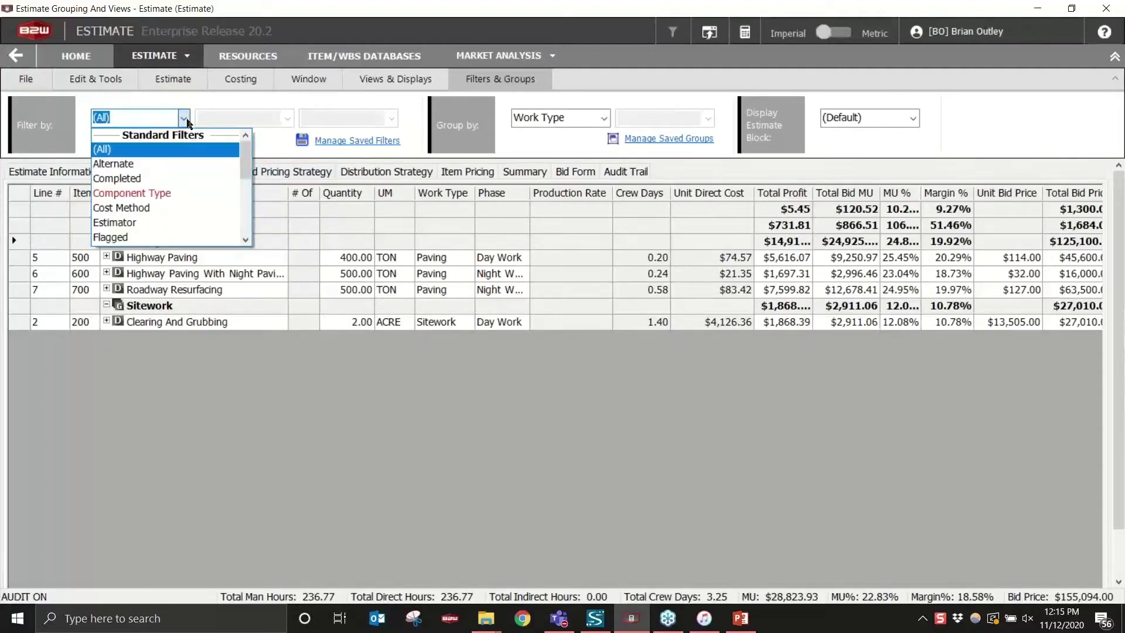
left_click_drag(250, 158, 249, 186)
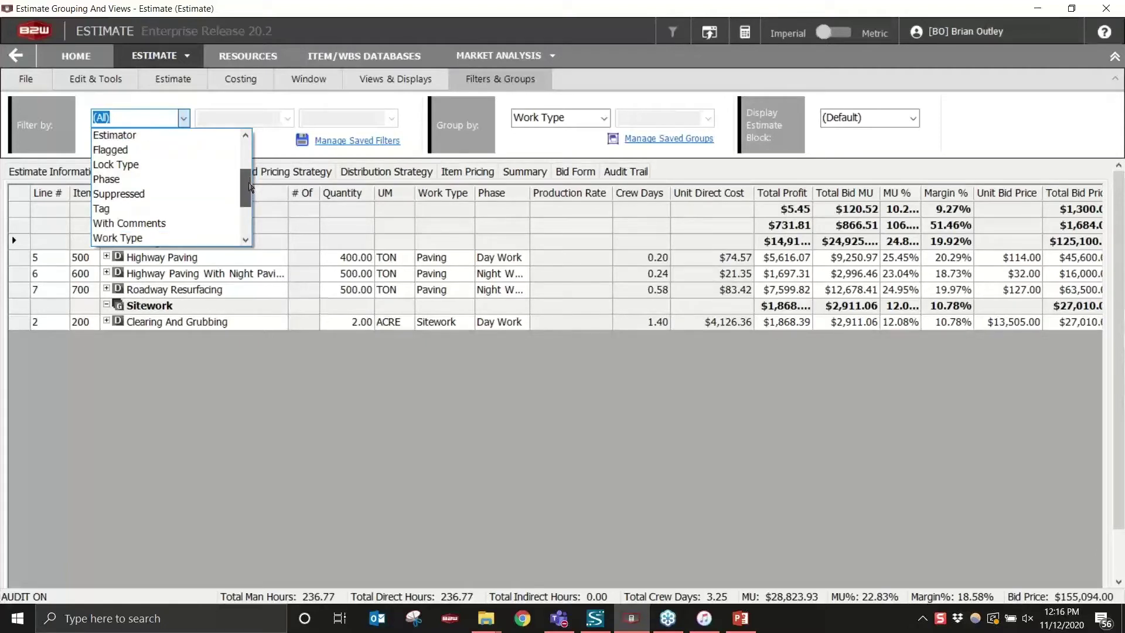
left_click(181, 234)
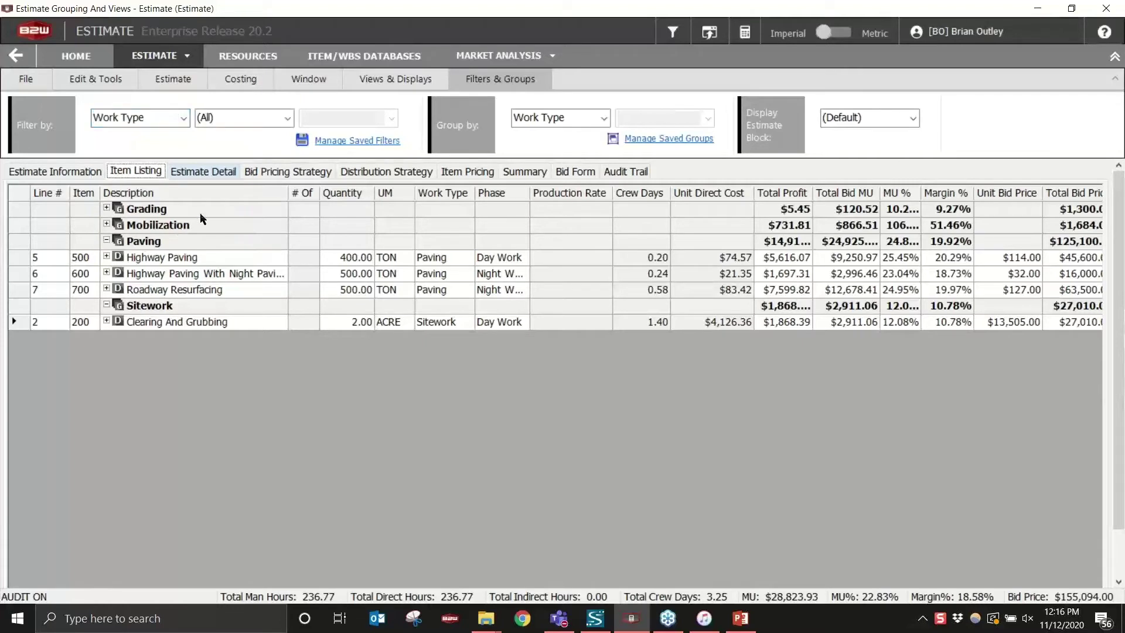
left_click(289, 120)
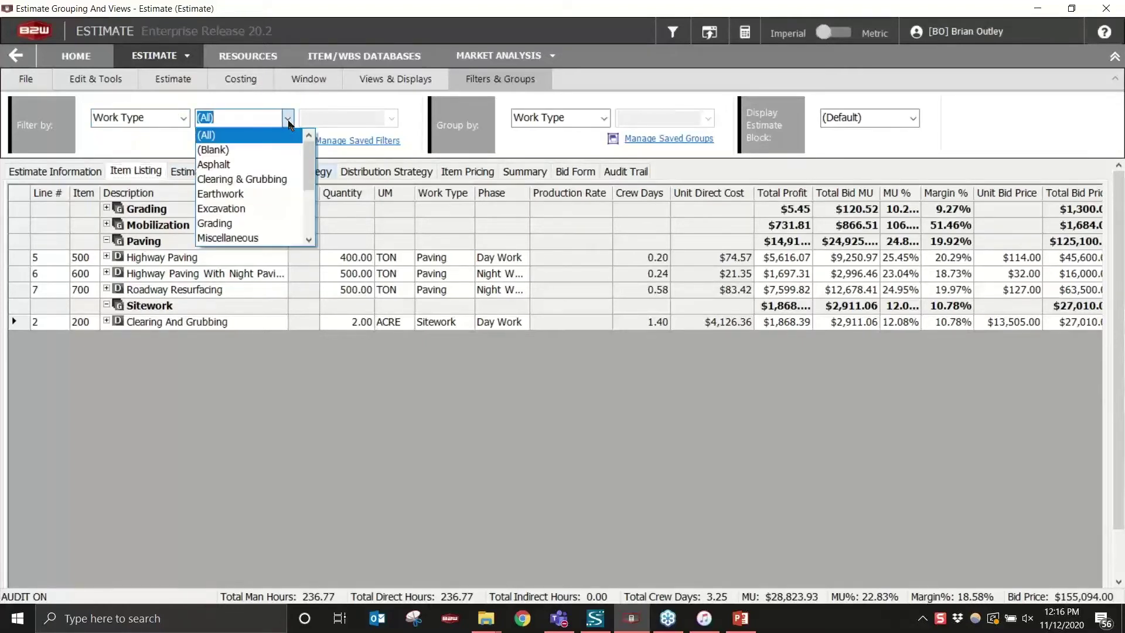
left_click_drag(309, 153, 311, 183)
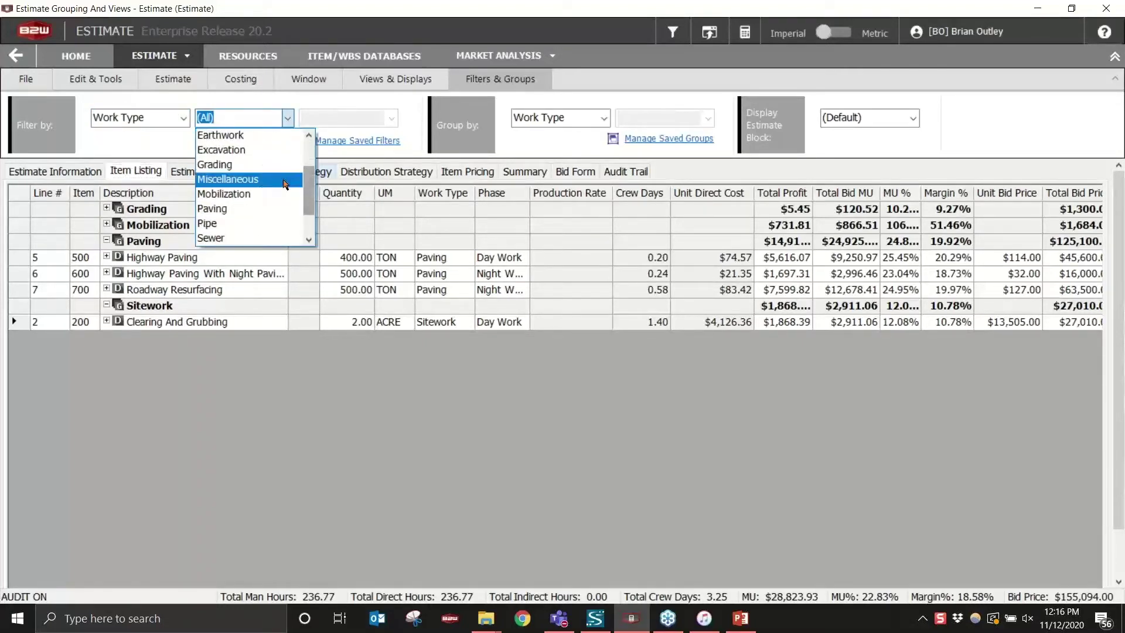
left_click(255, 209)
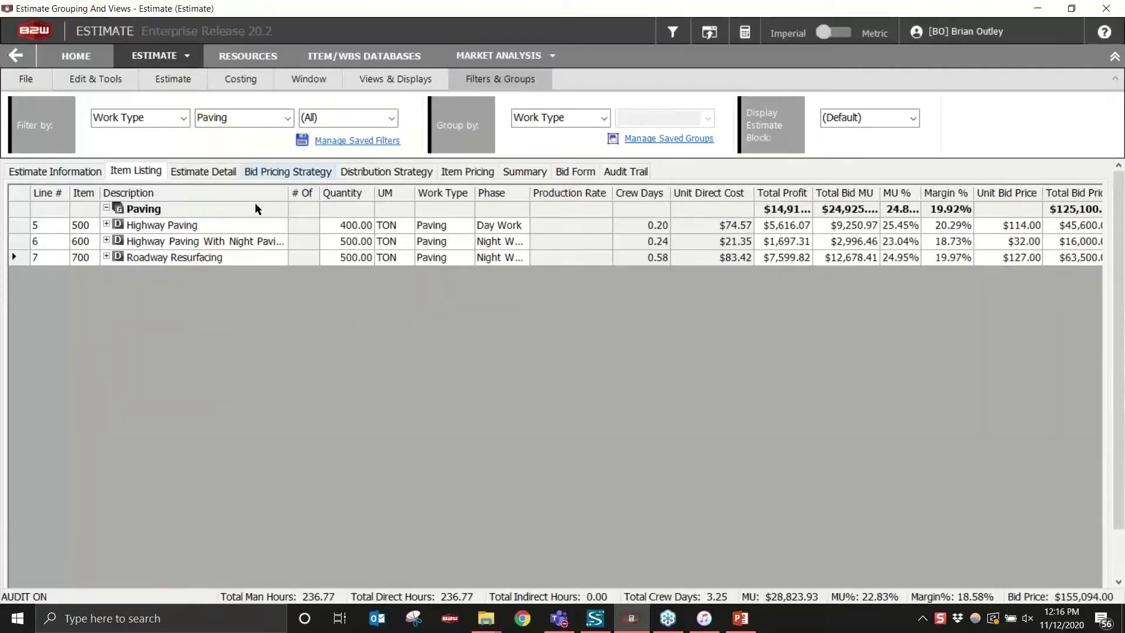
- Collapse and re-expand the Paving group, and show its items to item level 3
left_click(107, 208)
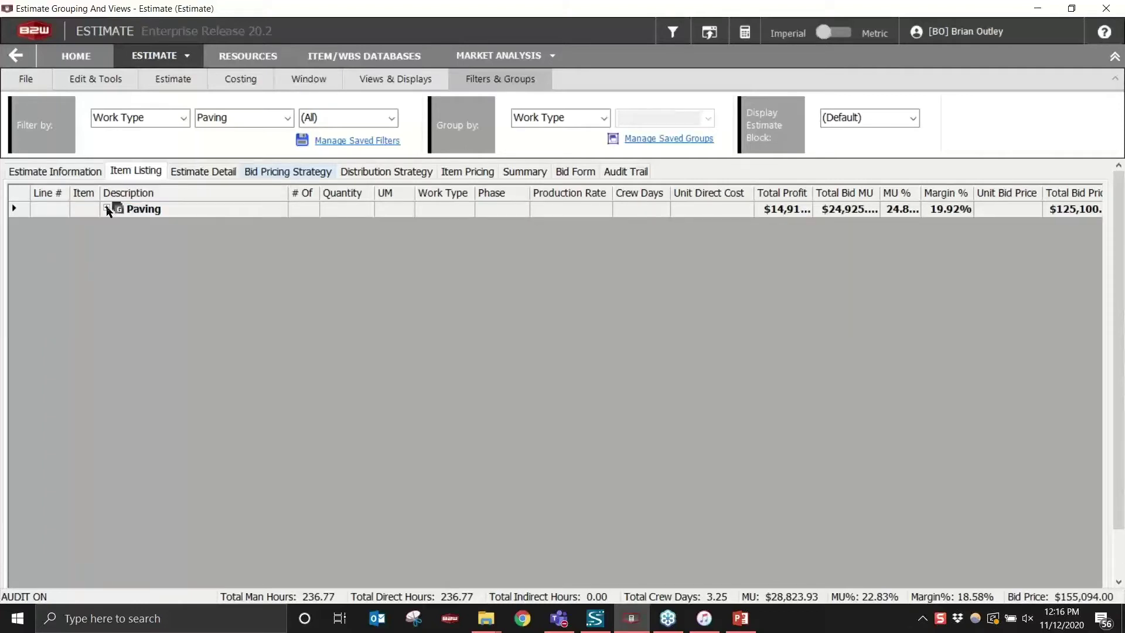
left_click(106, 208)
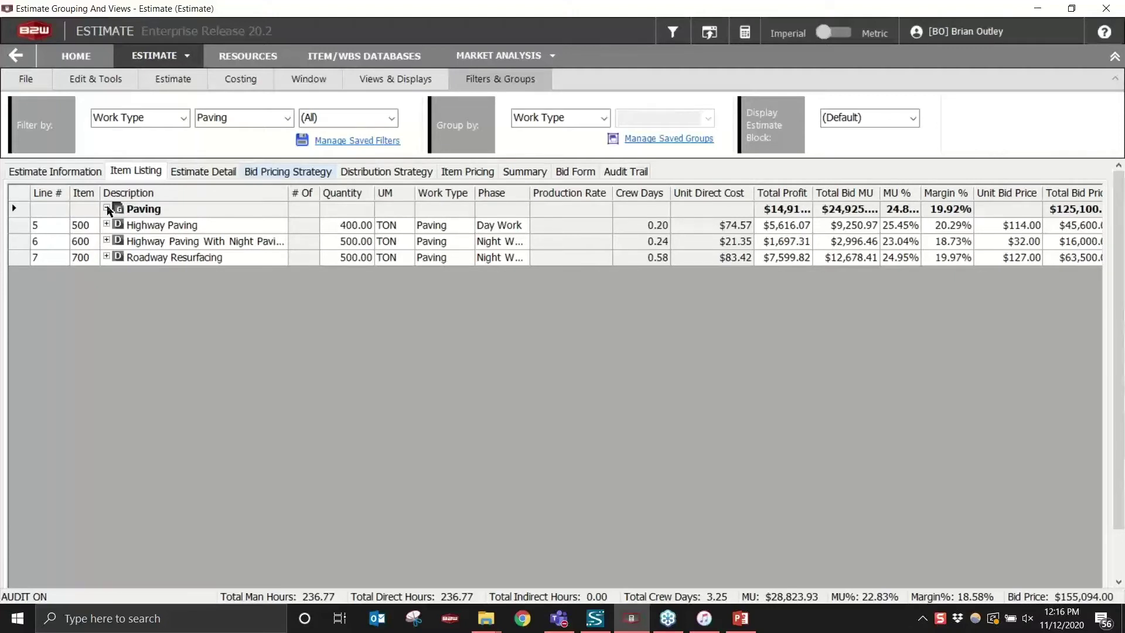
right_click(180, 194)
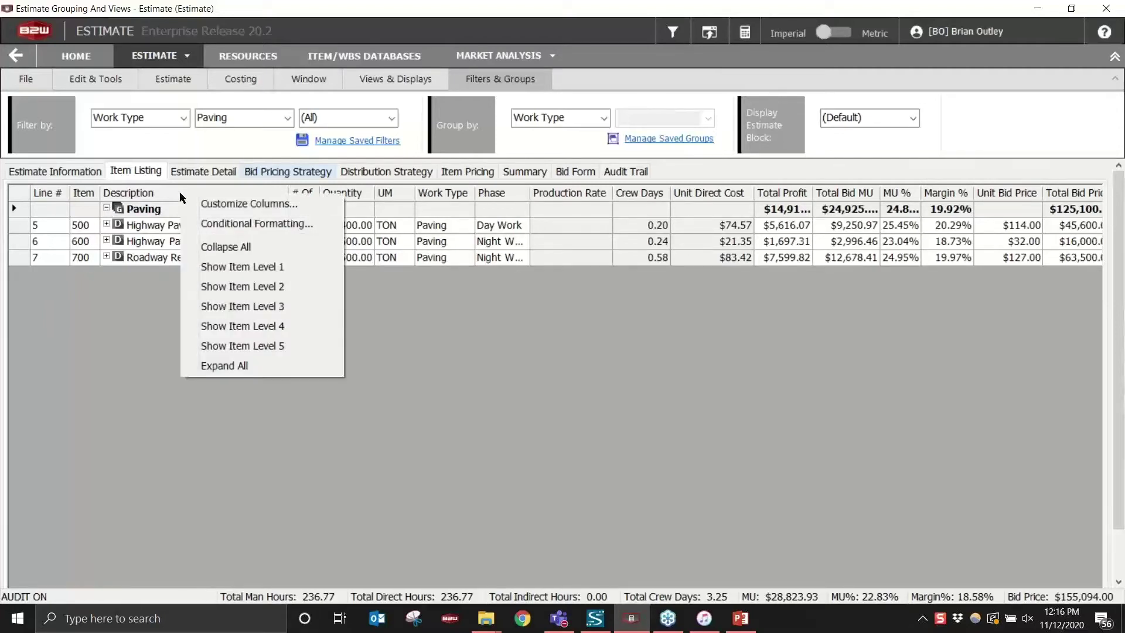
left_click(225, 304)
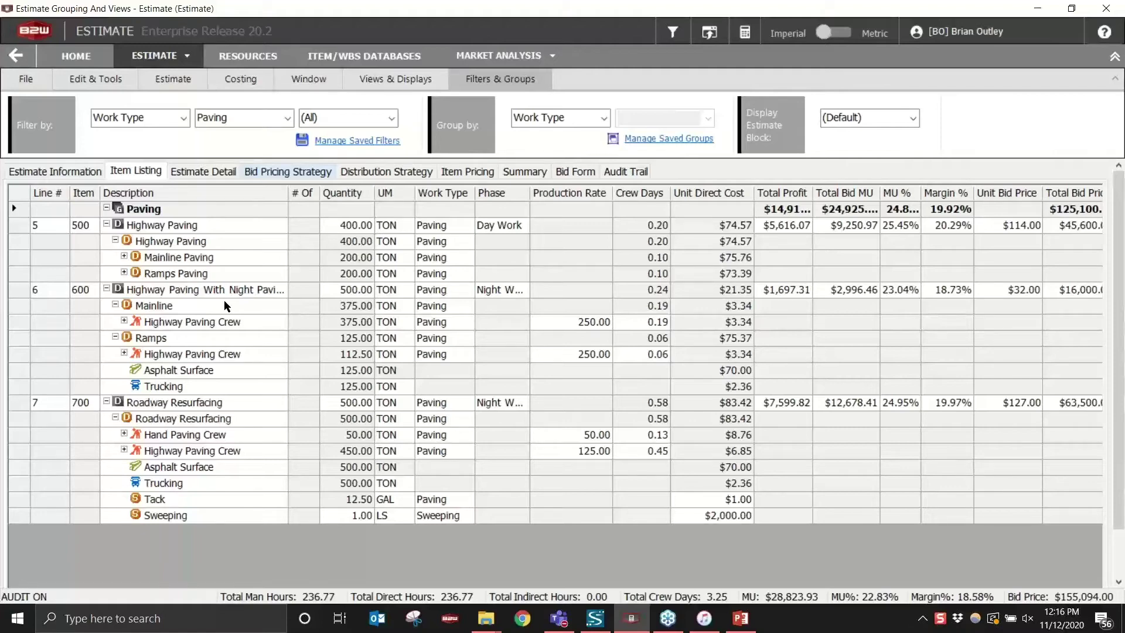
- Remove the Work Type grouping from the item listing by setting the grouping to None
left_click(604, 120)
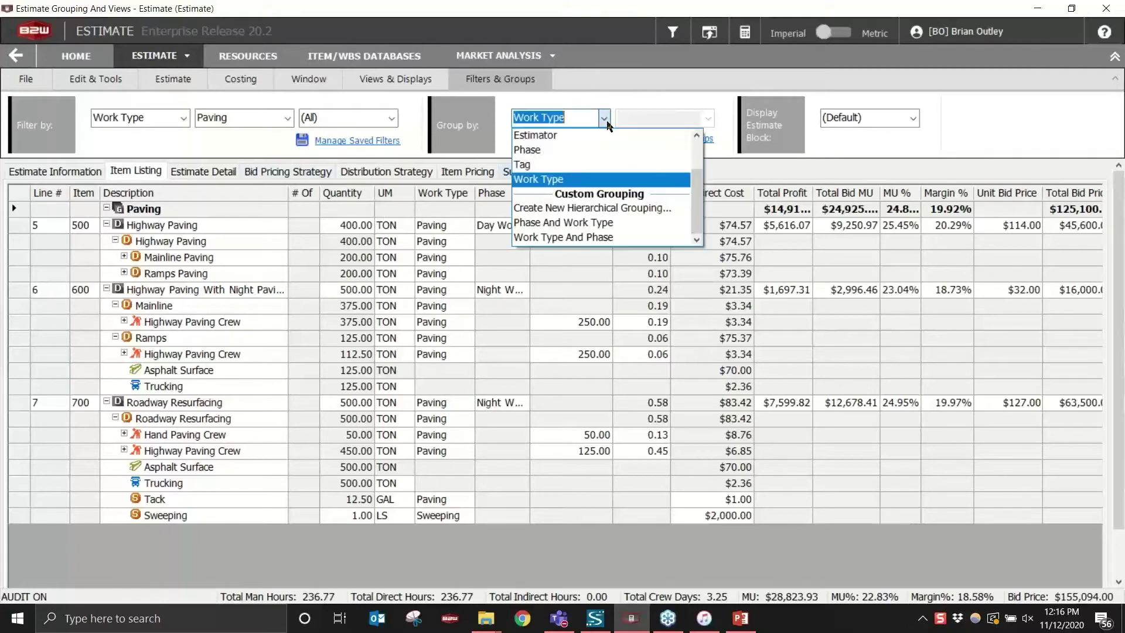
scroll(672, 152, "up", 2)
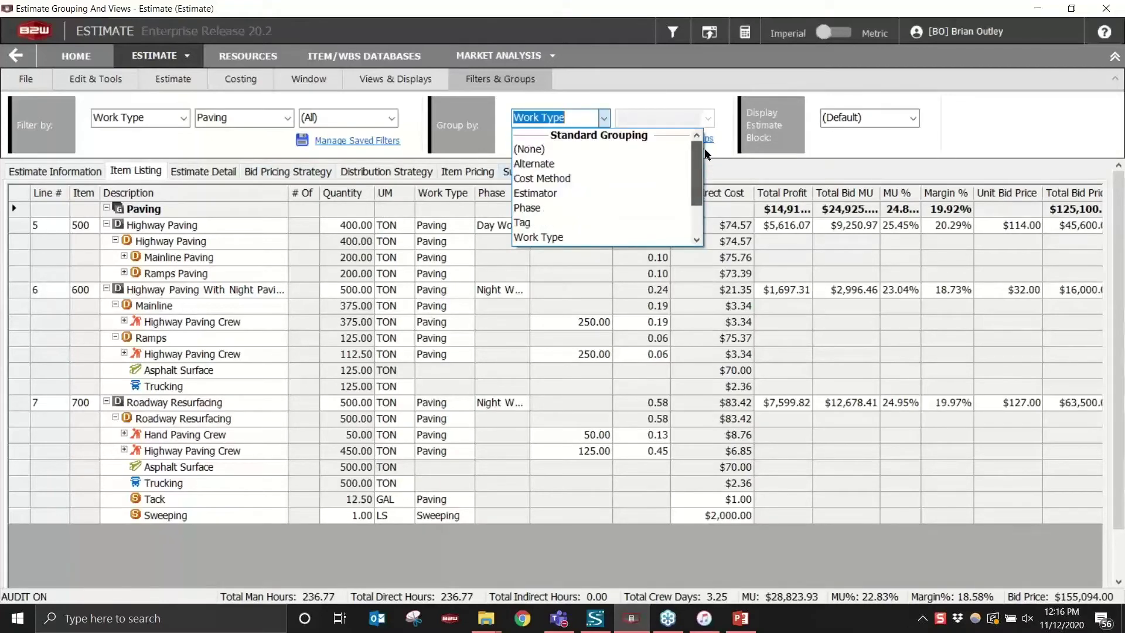
left_click(672, 149)
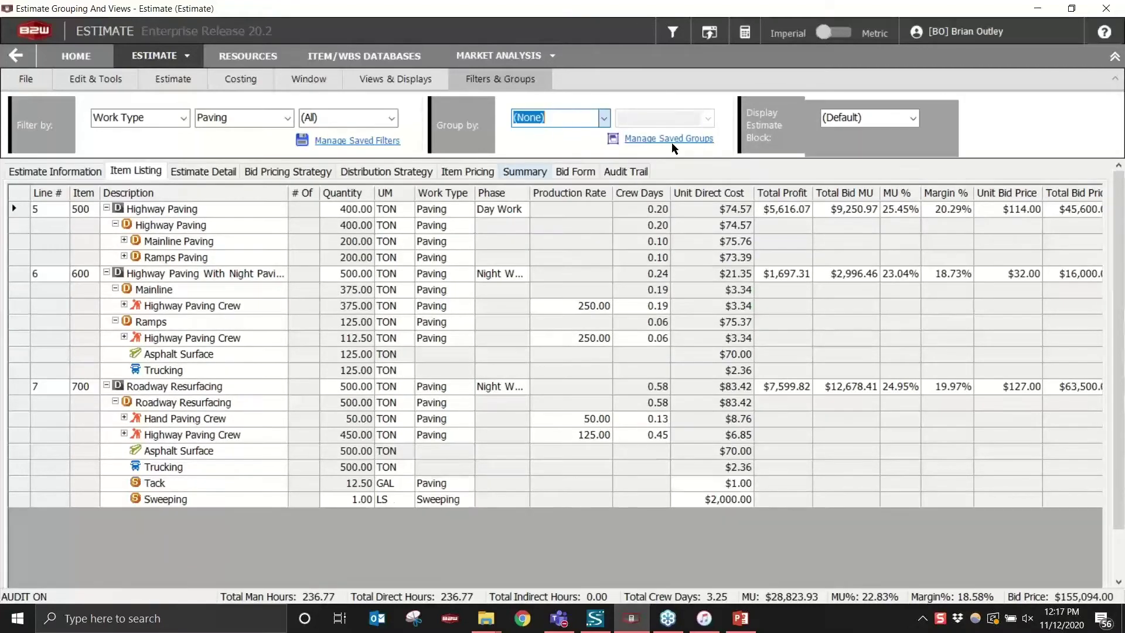
- Clear the Work Type filter so that the item listing shows all items
left_click(288, 119)
scroll(292, 153, "up", 2)
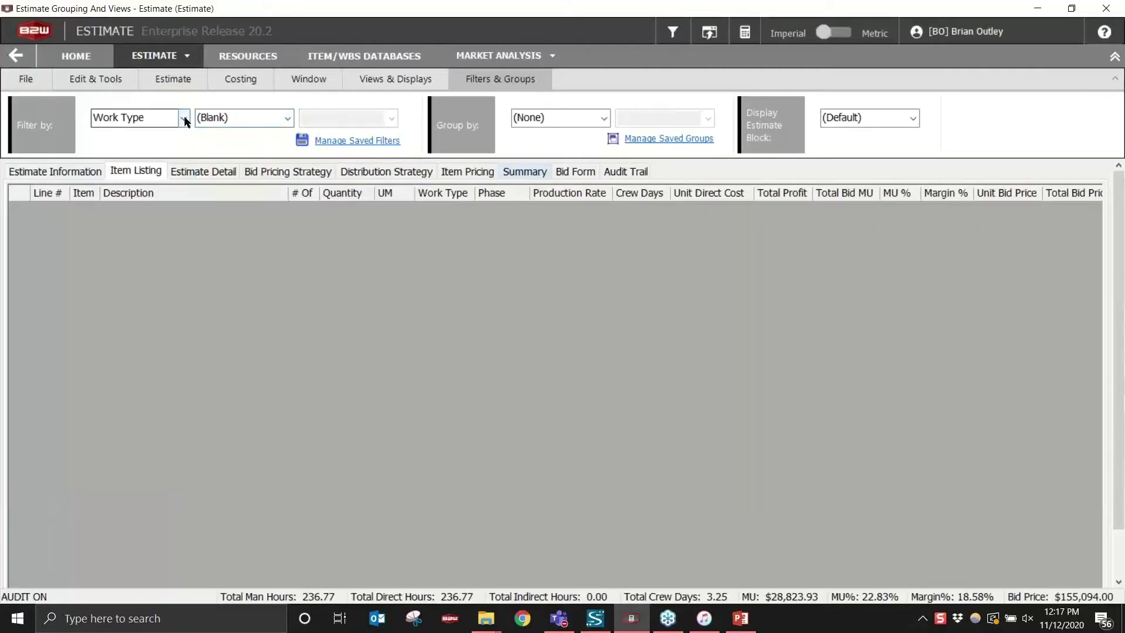
left_click(184, 119)
left_click_drag(246, 226, 247, 145)
key("Escape")
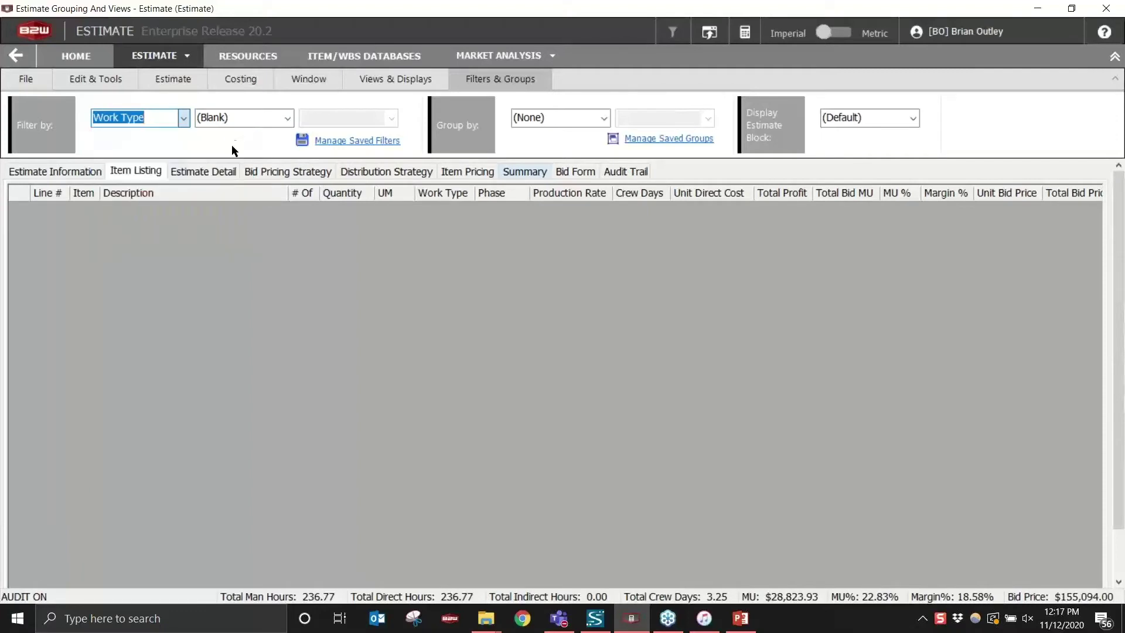
key("Up")
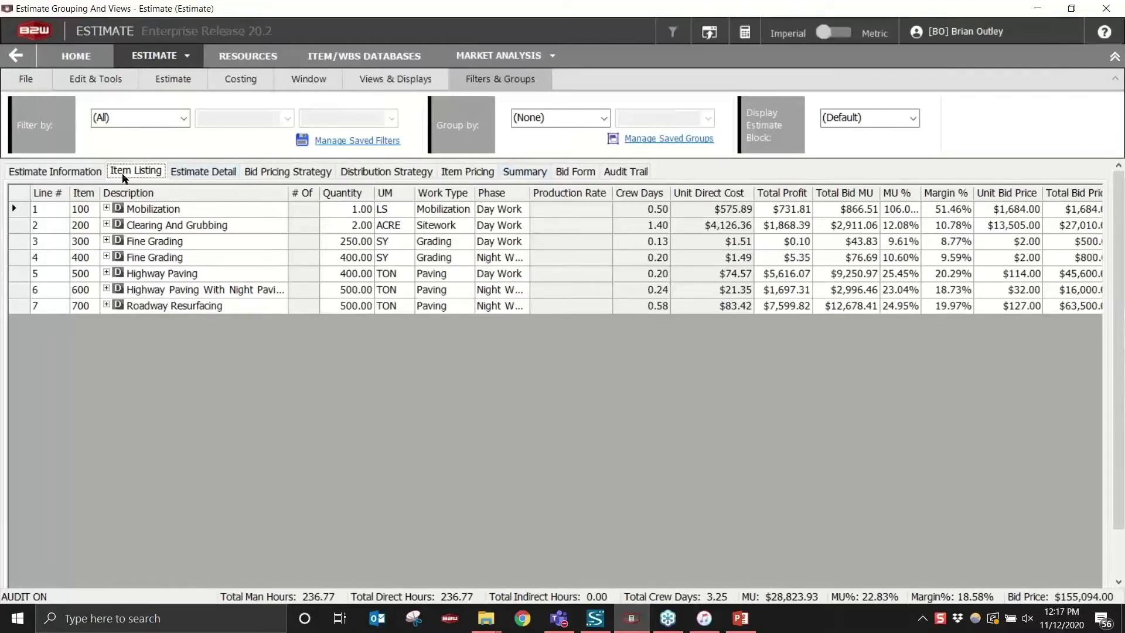
- Open the estimate detail and view pay items 300 Fine Grading and 500 Highway Paving
left_click(205, 176)
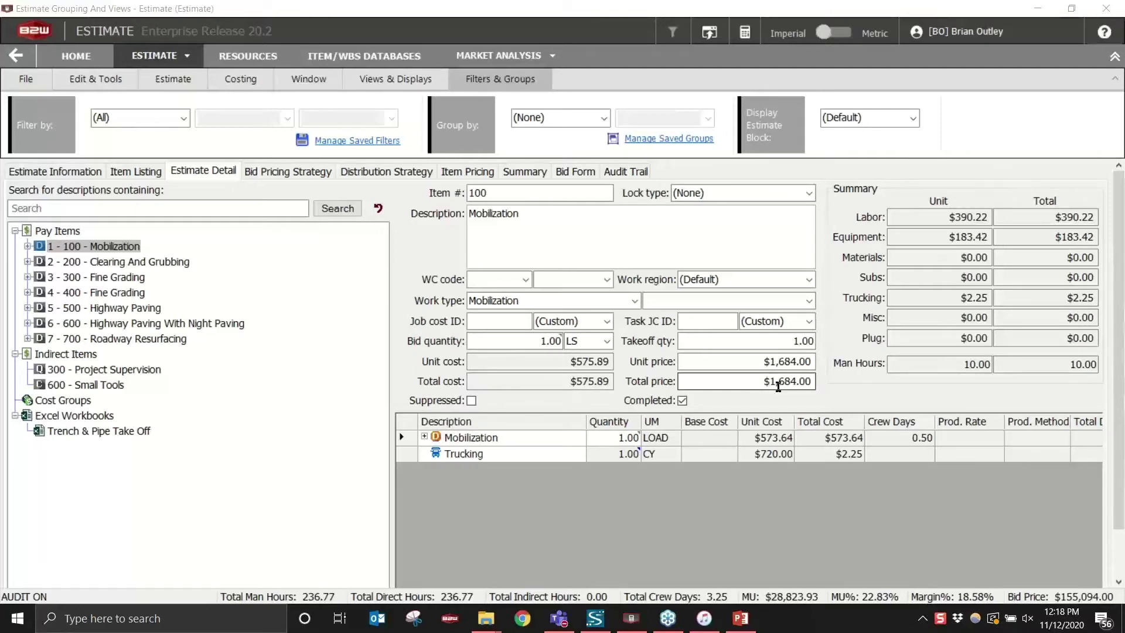
left_click(130, 278)
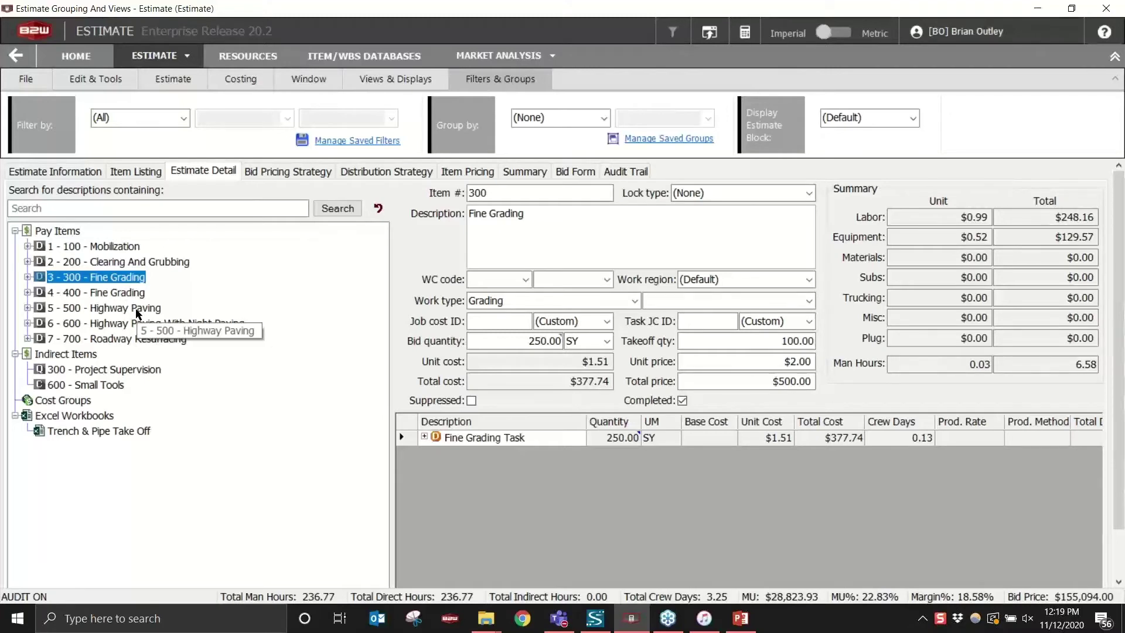
left_click(136, 311)
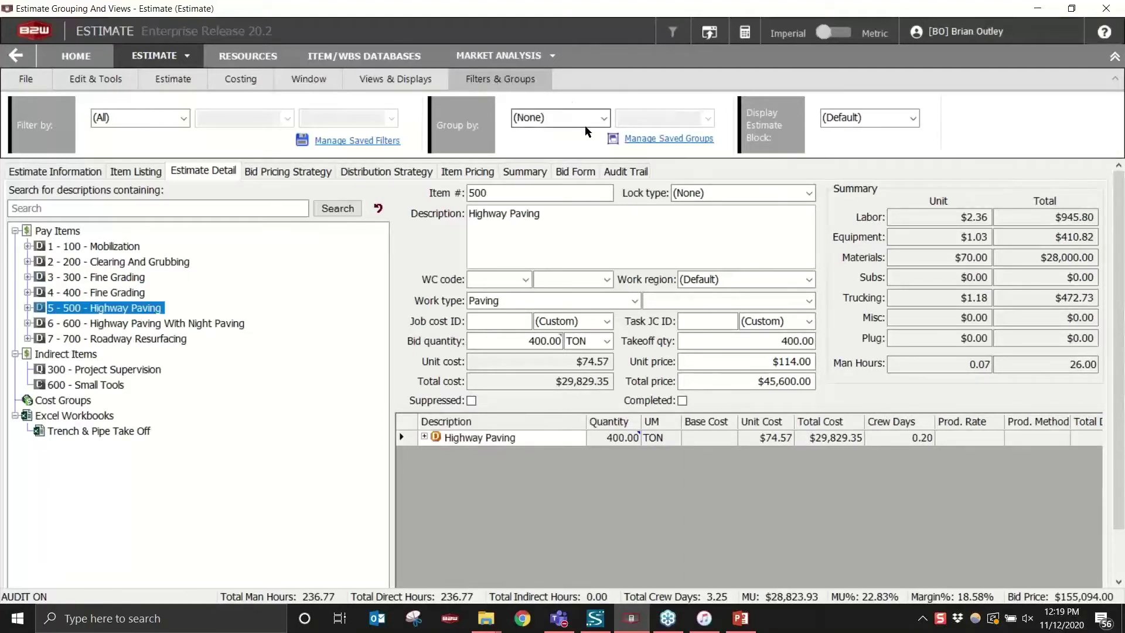
- Group the estimate detail by Work Type and show the summary of the Paving group
left_click(604, 119)
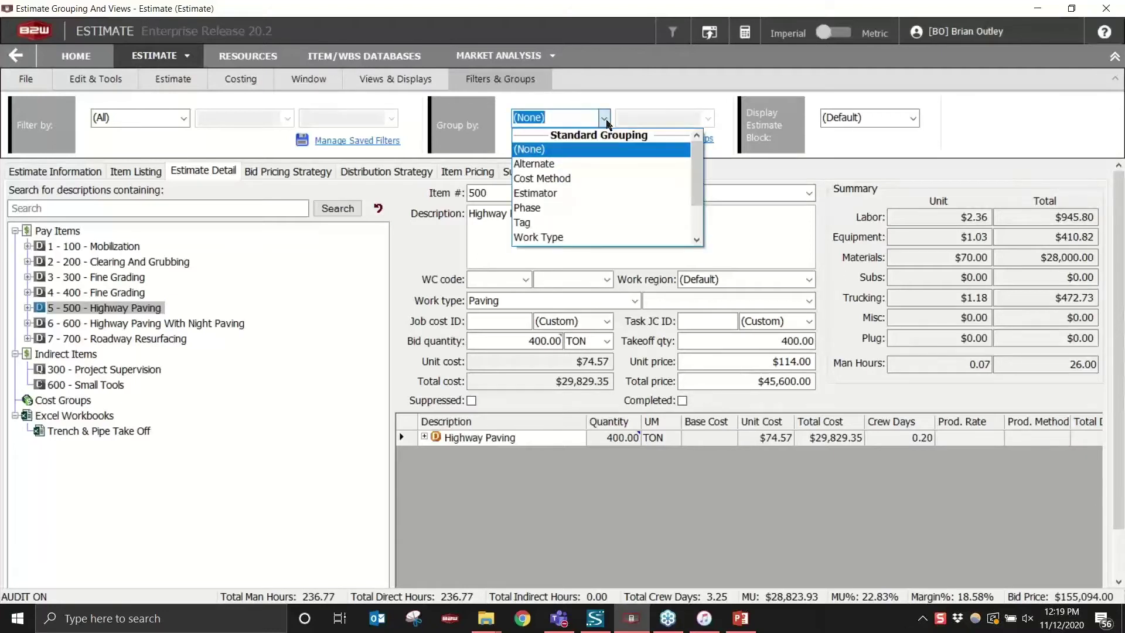
left_click(576, 238)
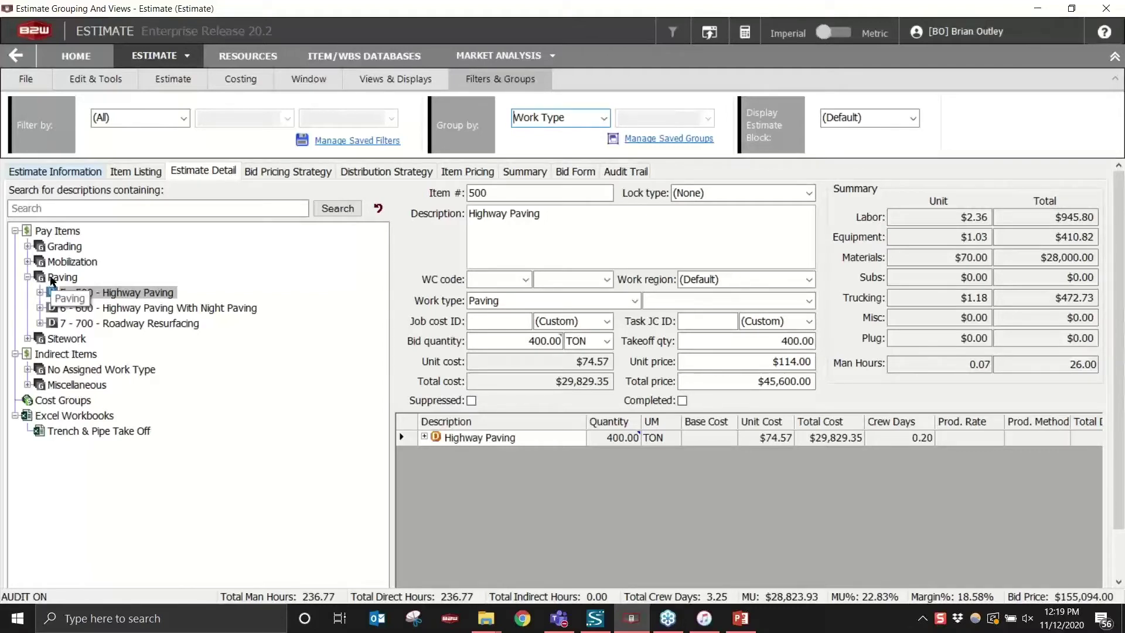
left_click(52, 279)
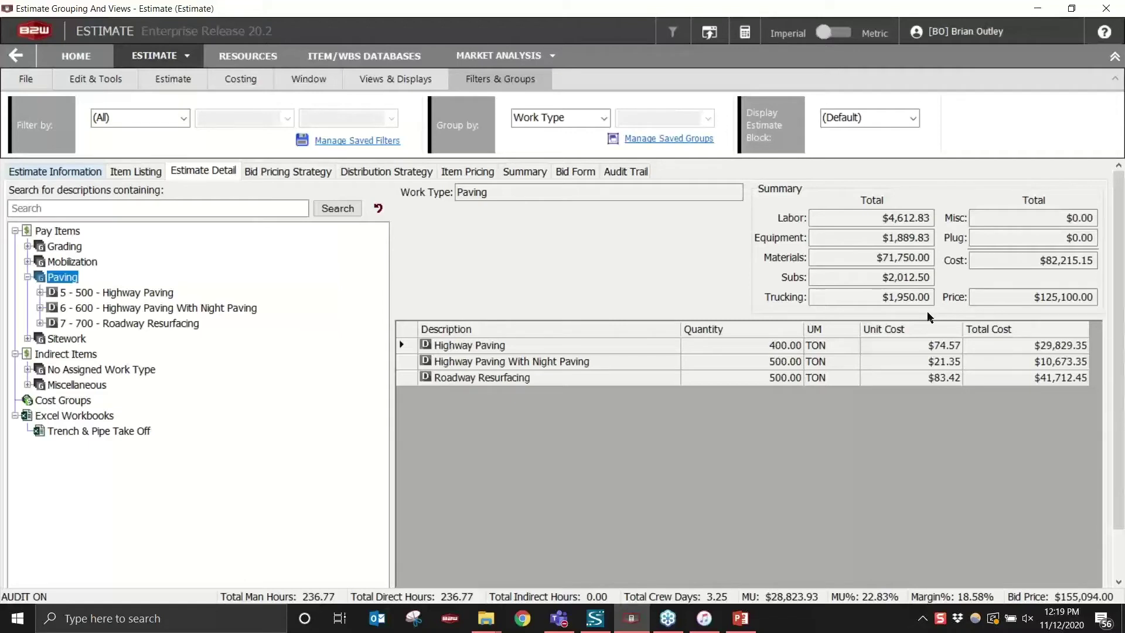
- Group the estimate detail by Phase, then expand the Day Work group and show its cost summary
left_click(604, 119)
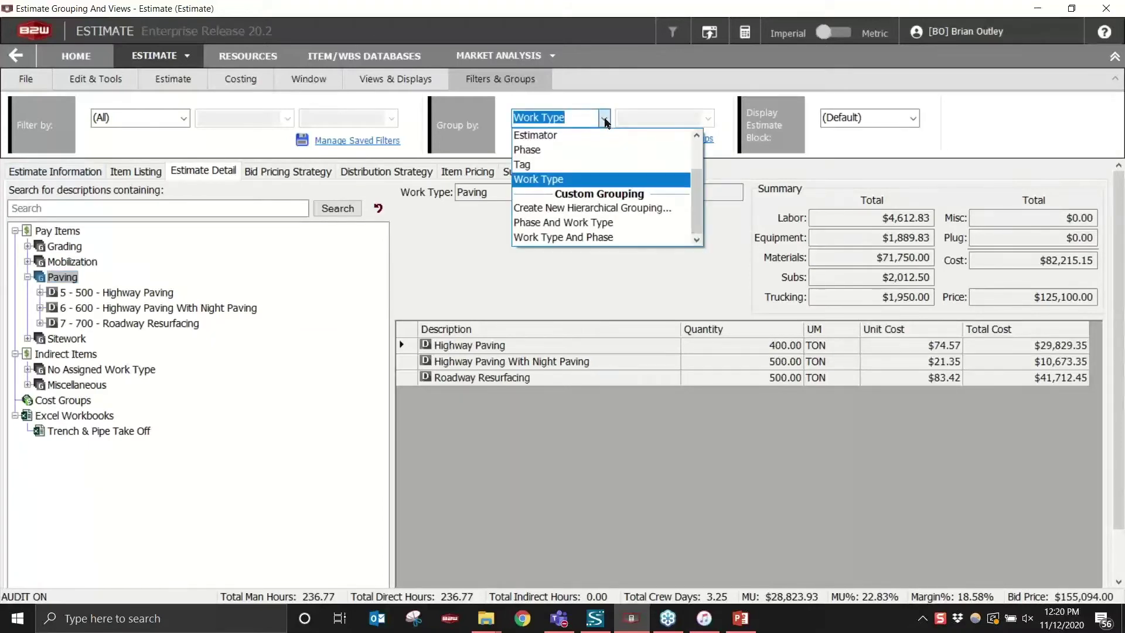
left_click(567, 149)
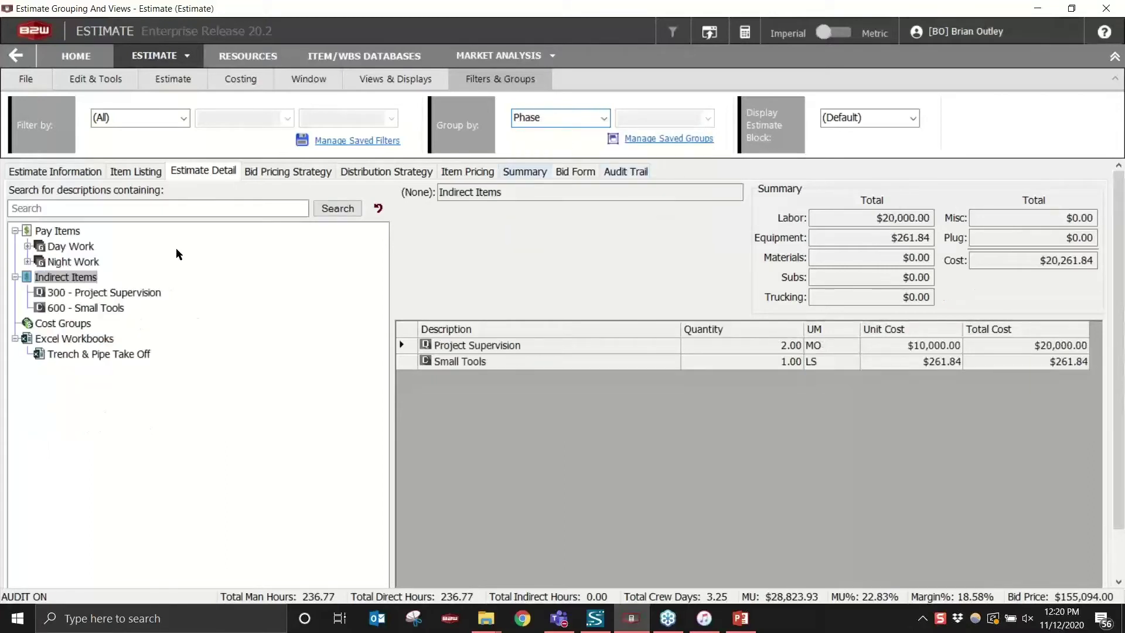
left_click(26, 247)
left_click(62, 250)
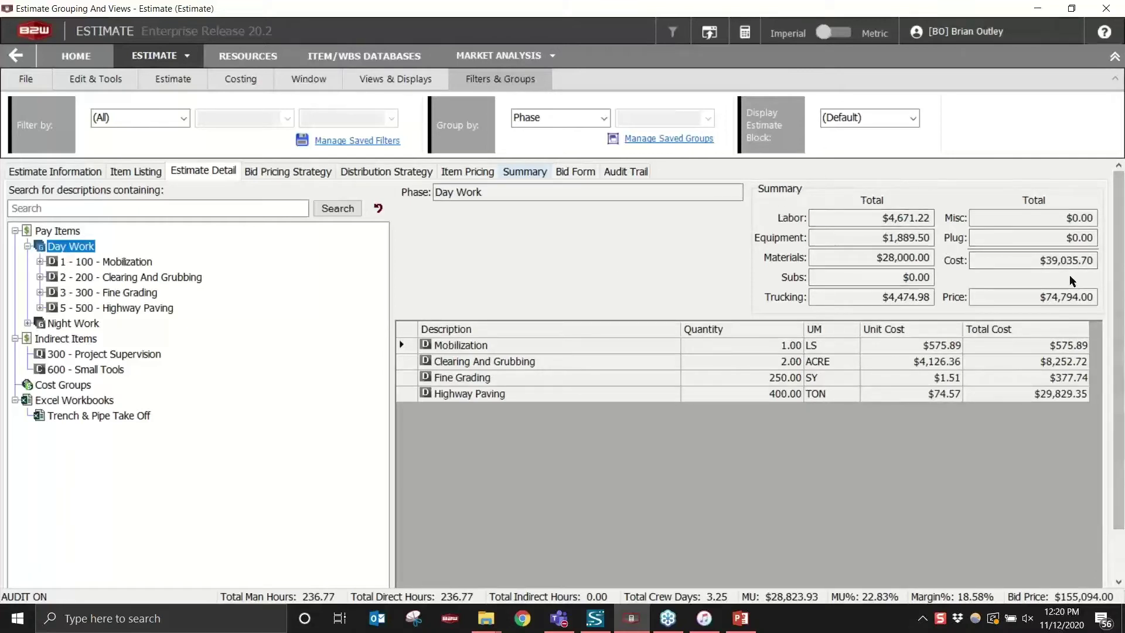
mouse_move(1025, 265)
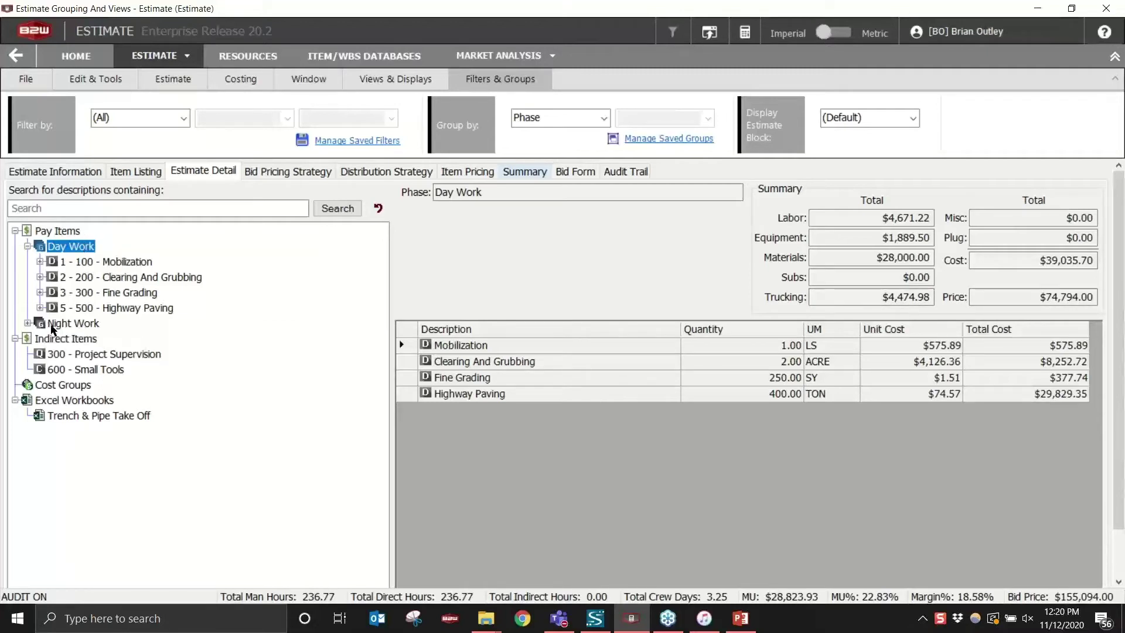
- Collapse the Day Work group and show the cost summary of the Night Work group
left_click(27, 247)
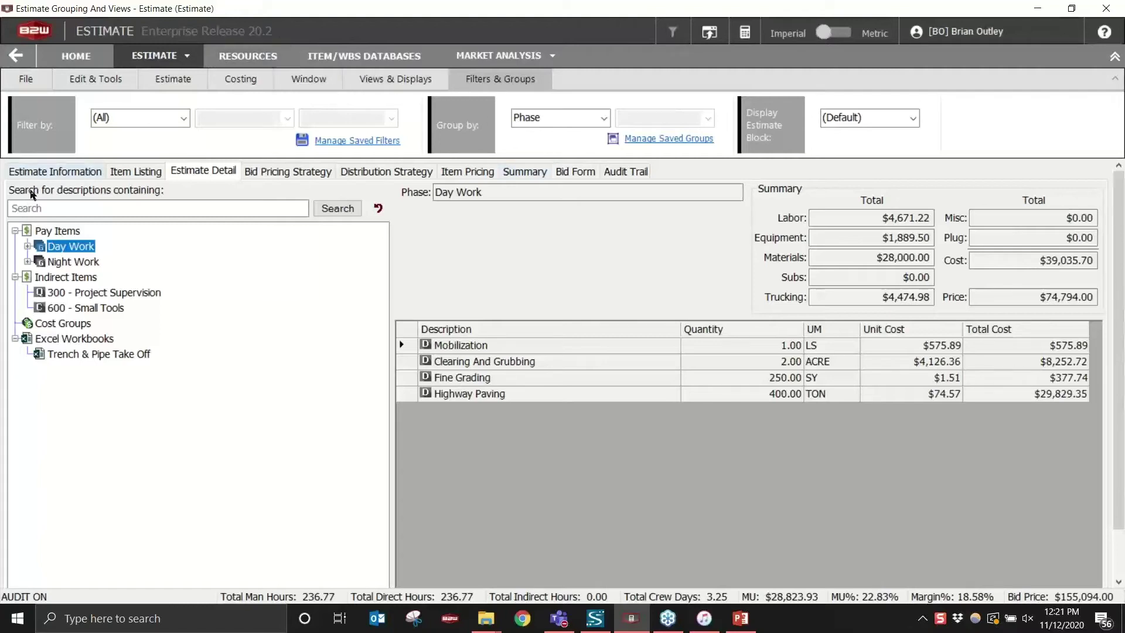
left_click(68, 263)
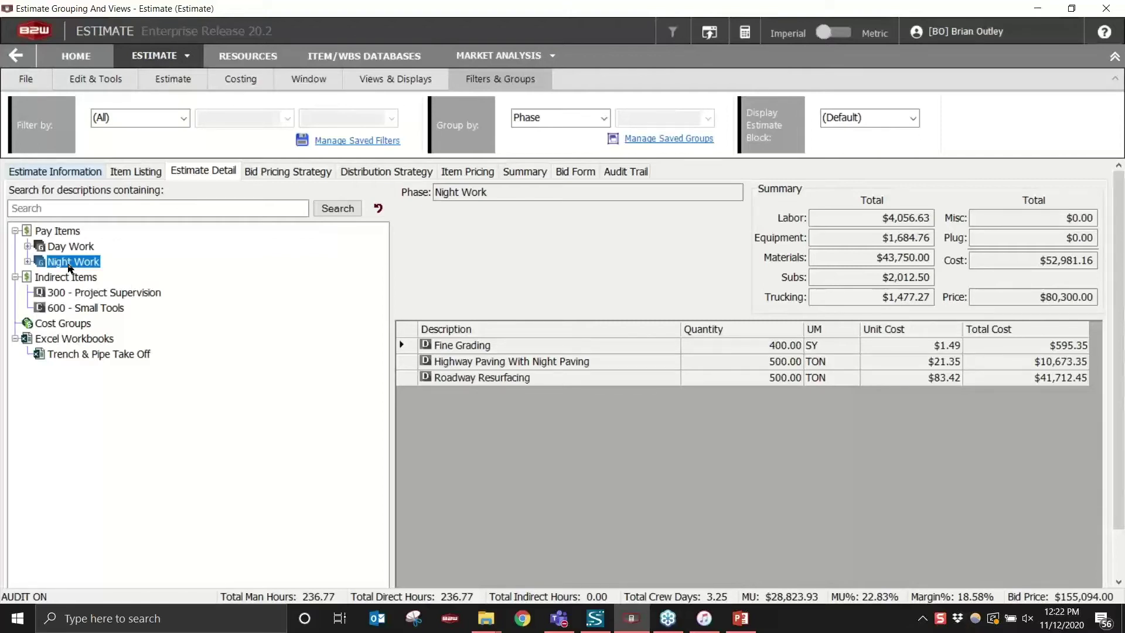
left_click(69, 267)
- Try to set the Foreman's labor base cost to $29.00 in the Night Work cost detail
right_click(81, 266)
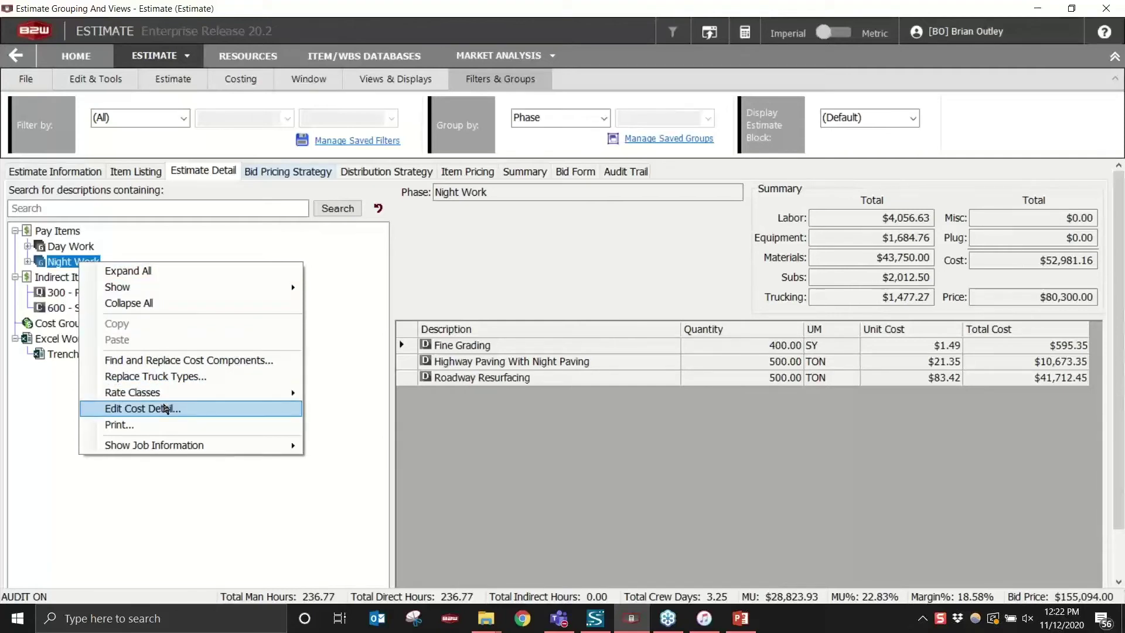
left_click(166, 408)
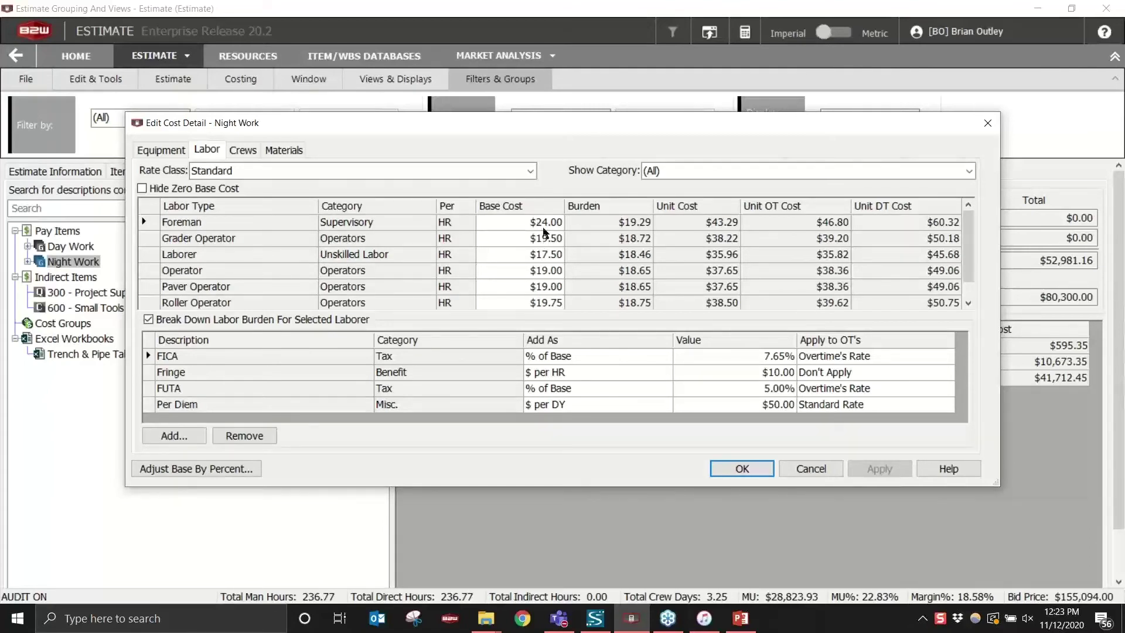
left_click(543, 225)
type("29.00")
left_click(742, 469)
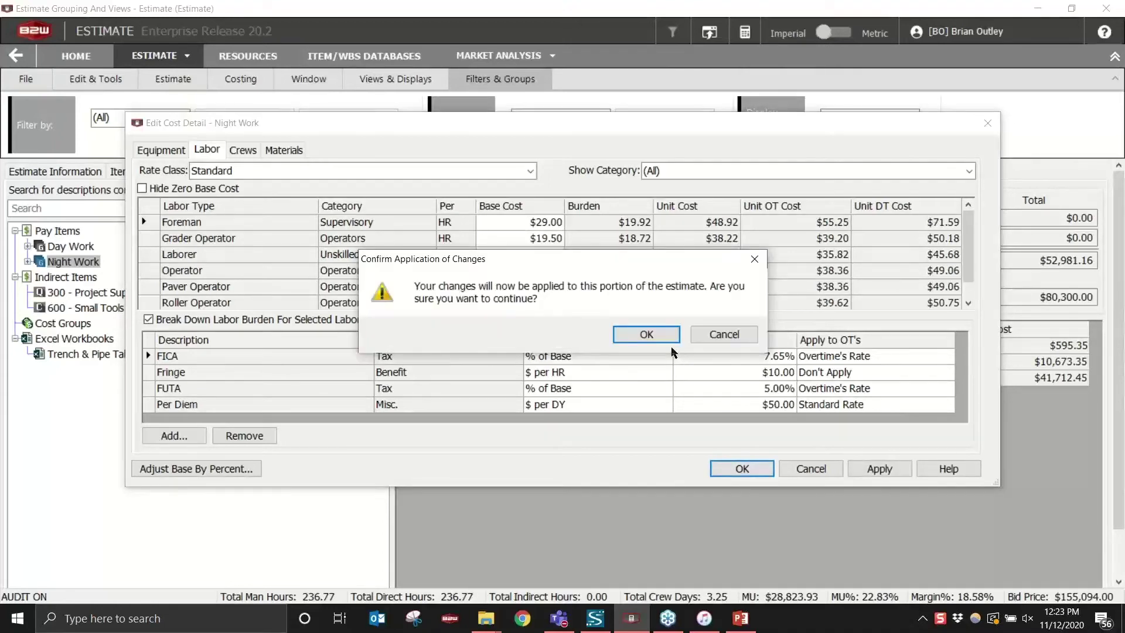
left_click(662, 333)
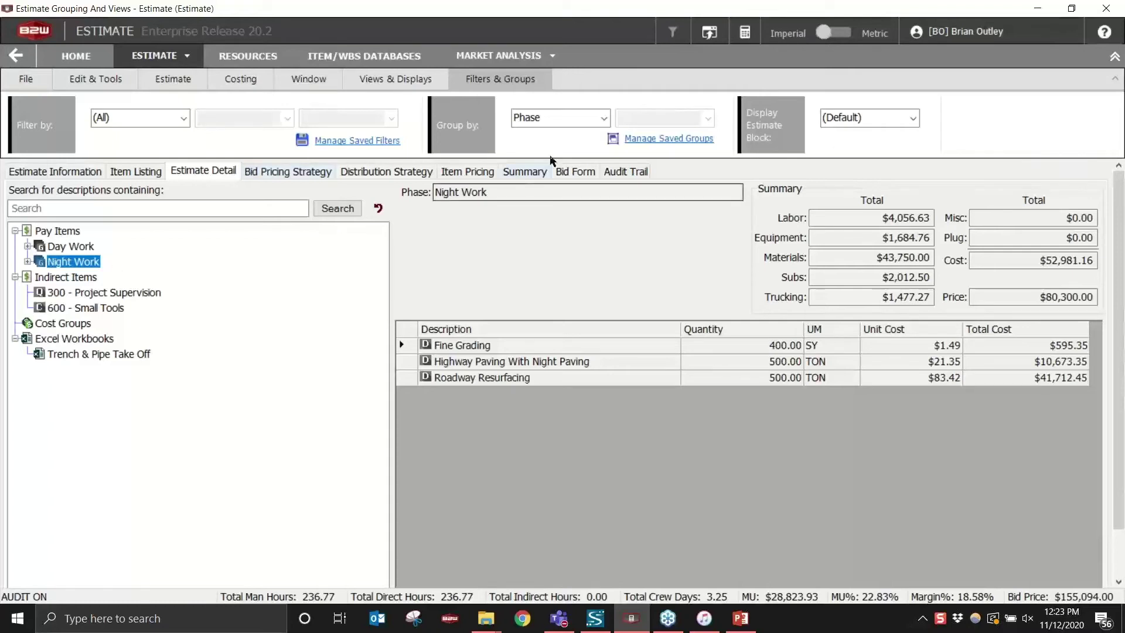
- Switch the estimate detail's grouping from Phase to Work Type and remove the grouping again
left_click(604, 119)
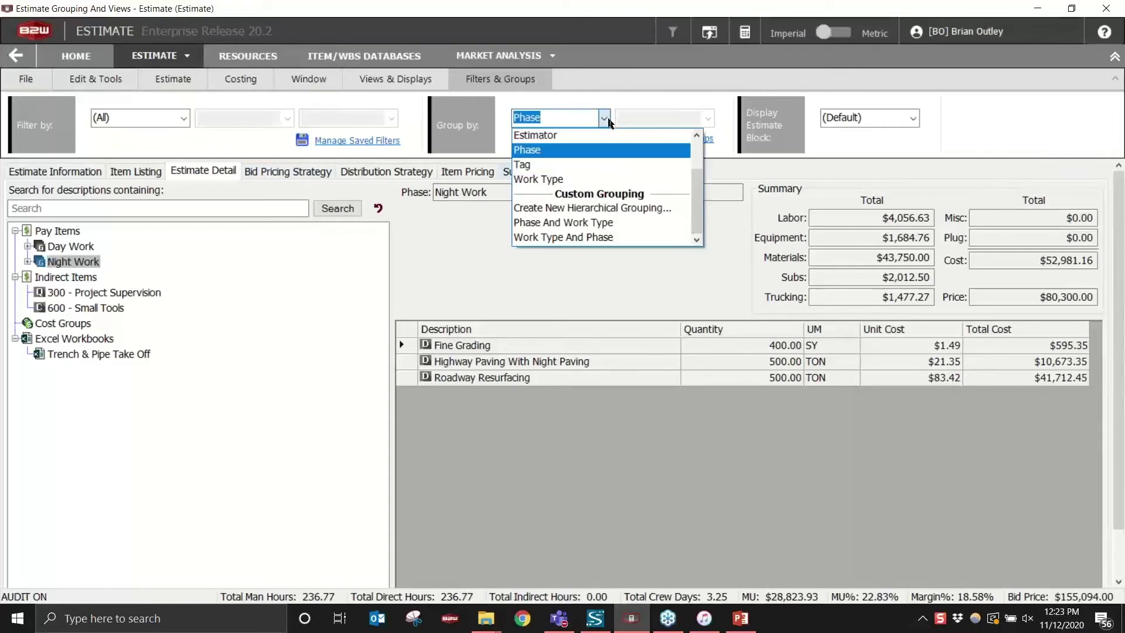
left_click(574, 178)
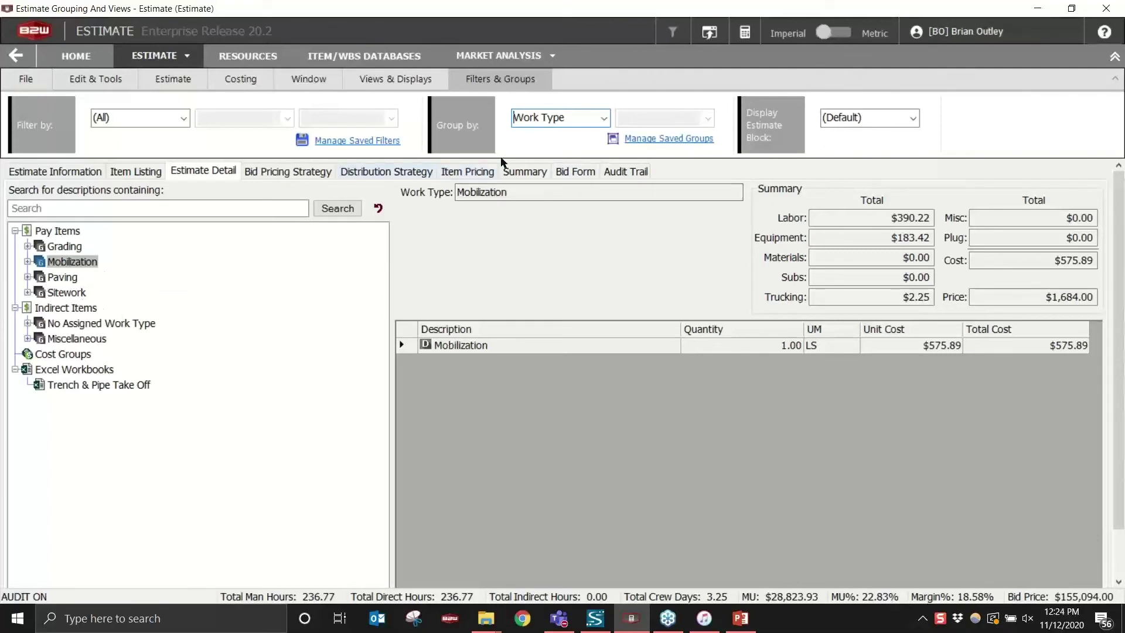
left_click(604, 118)
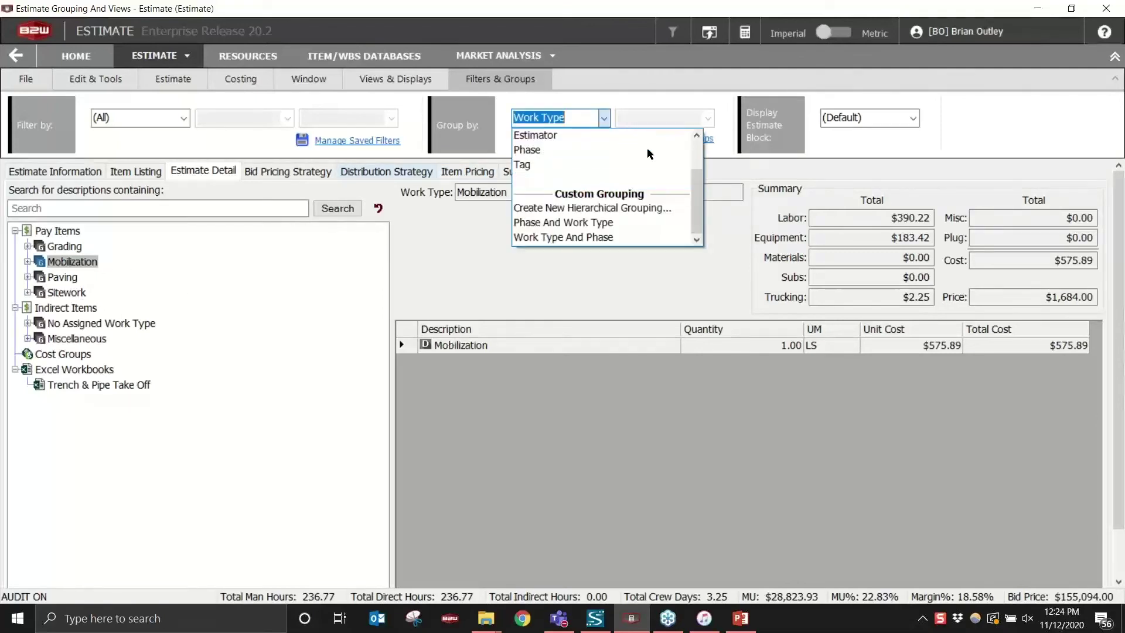
scroll(699, 199, "up", 2)
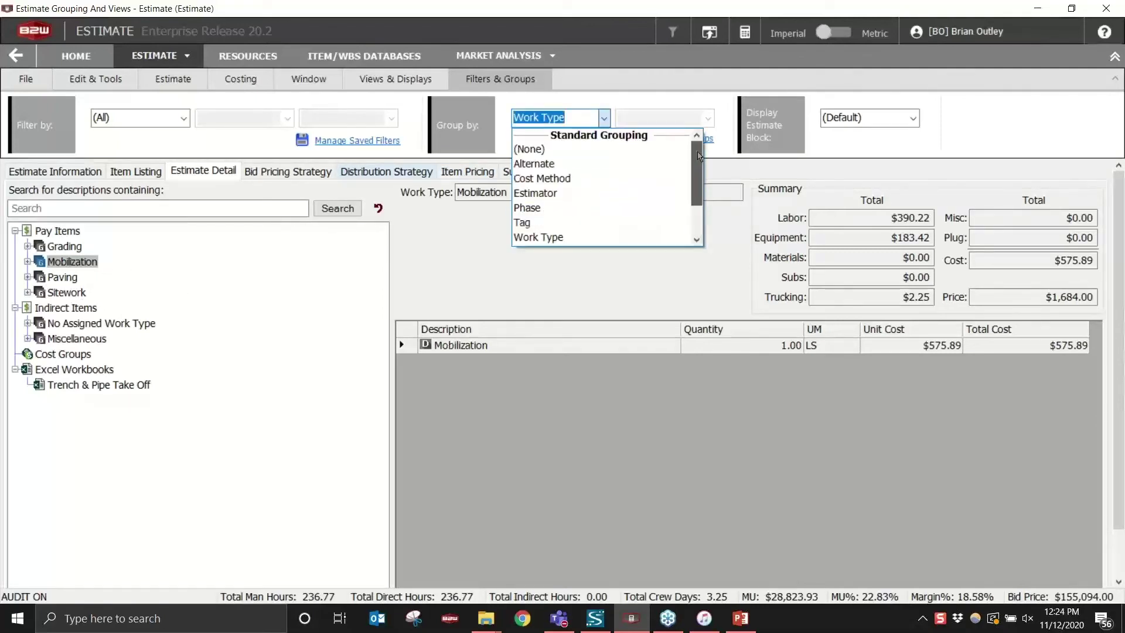
left_click(655, 143)
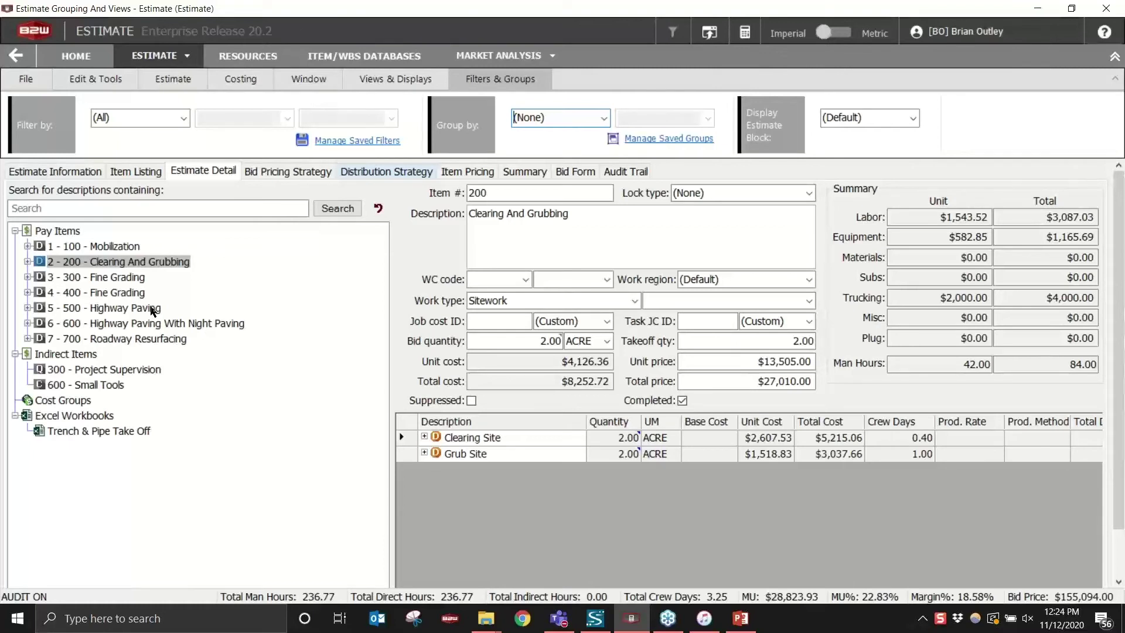
- Group the estimate detail by Work Type, filter it to the Grading work type, and show the Grading group's summary
left_click(603, 120)
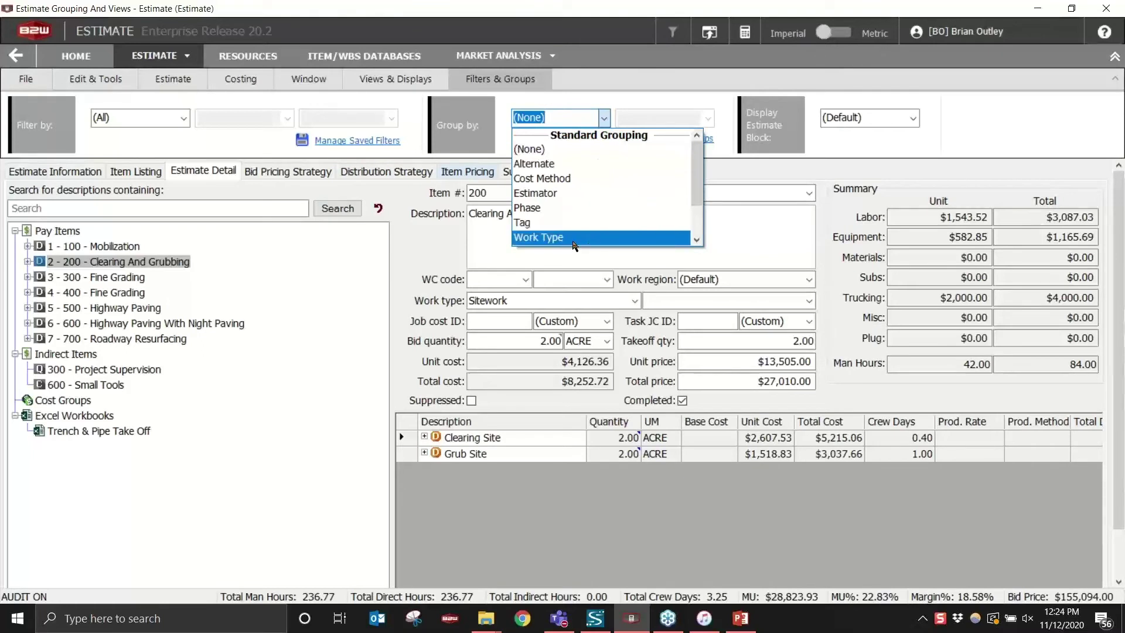
left_click(574, 237)
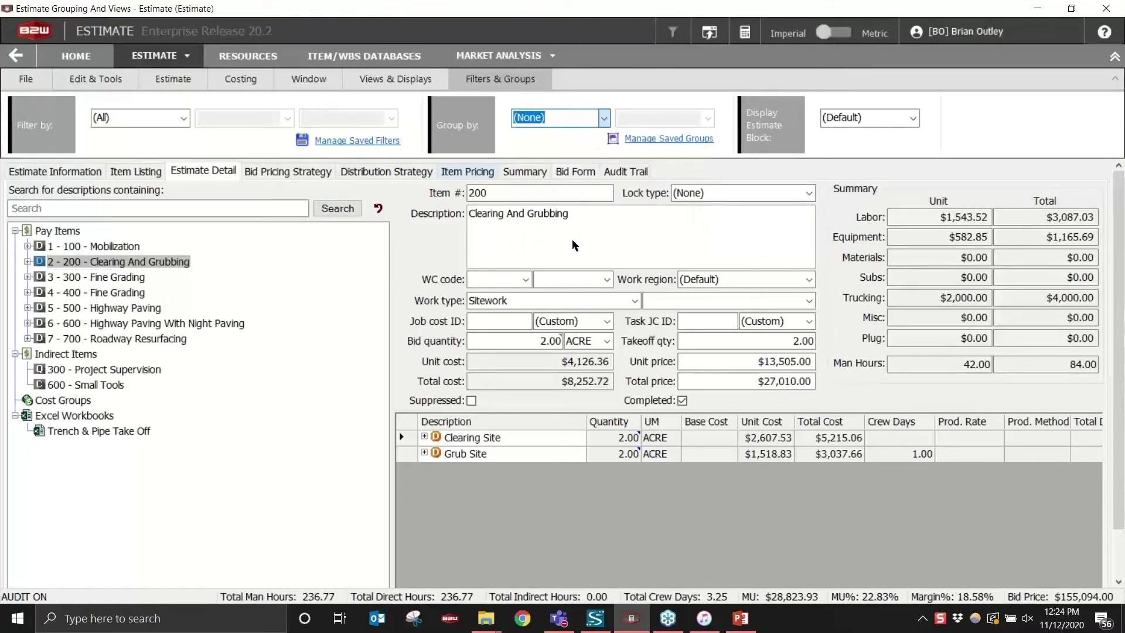
left_click(185, 119)
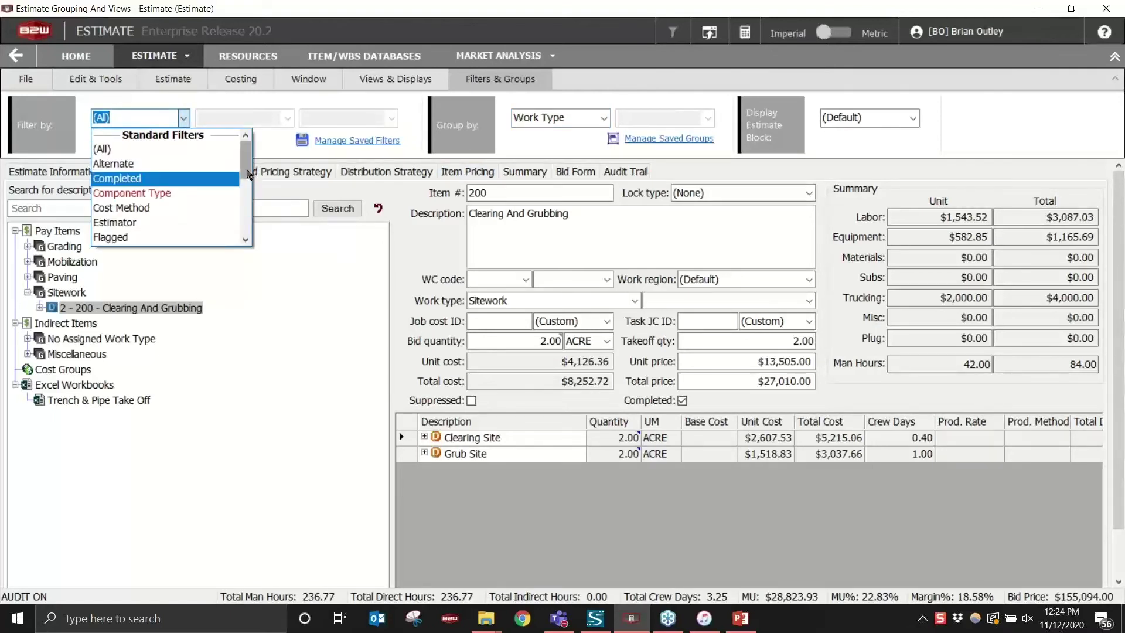
left_click_drag(249, 172, 222, 206)
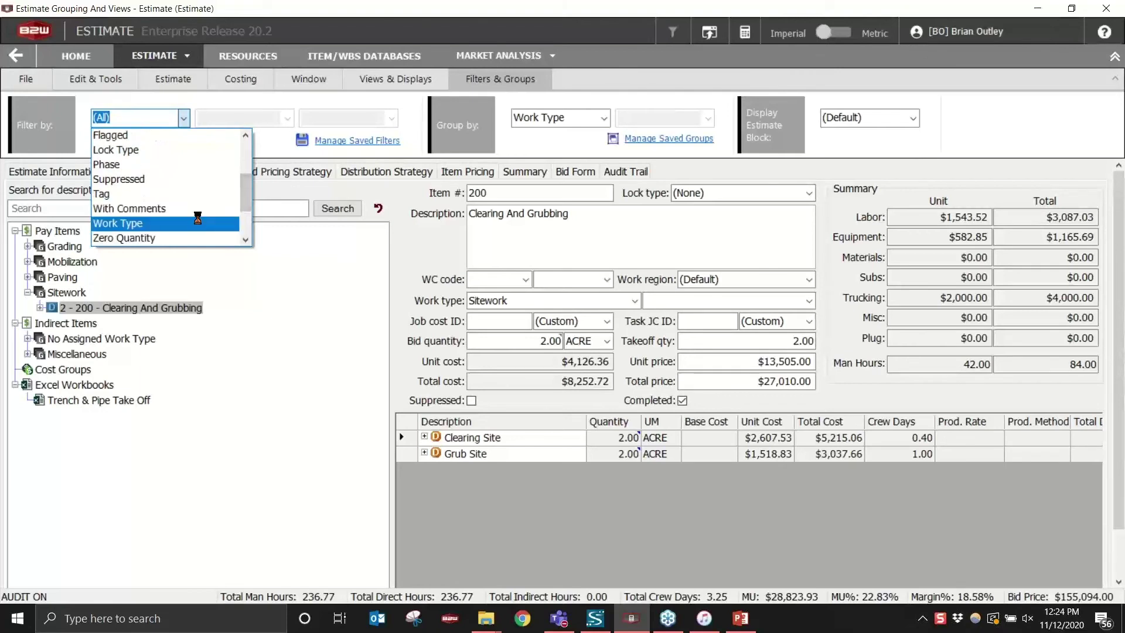
left_click(196, 221)
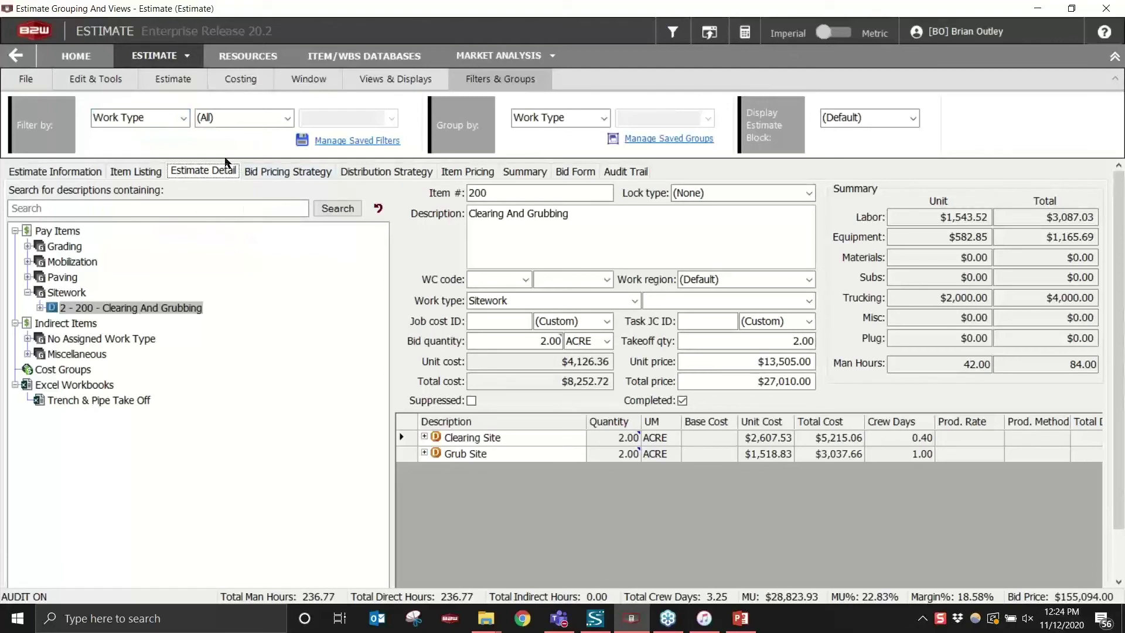
left_click(288, 119)
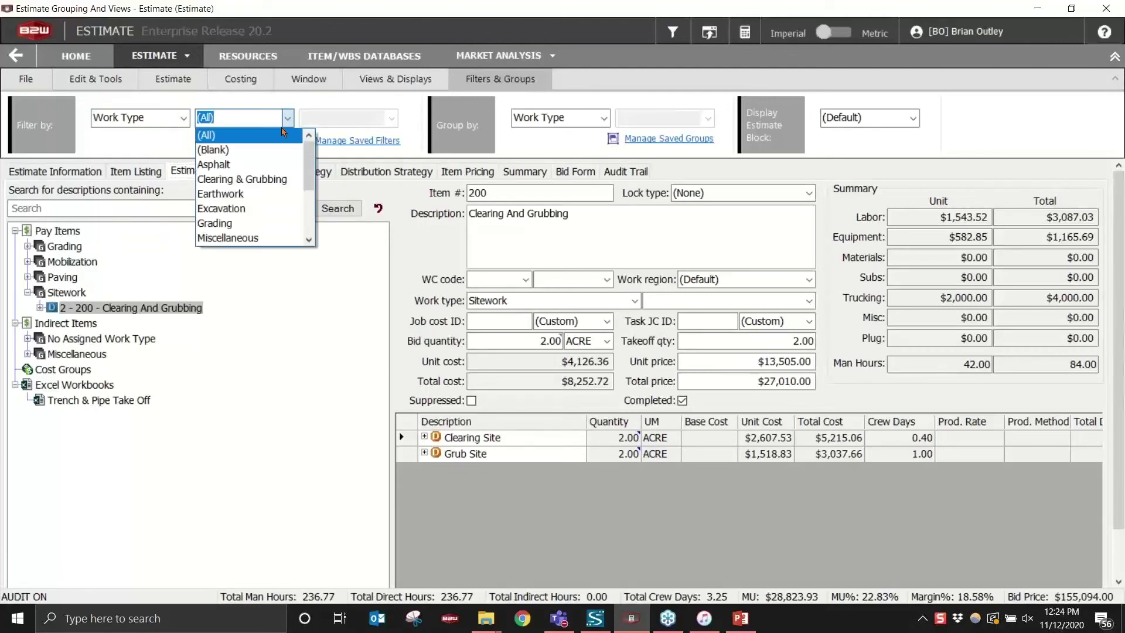
left_click(243, 222)
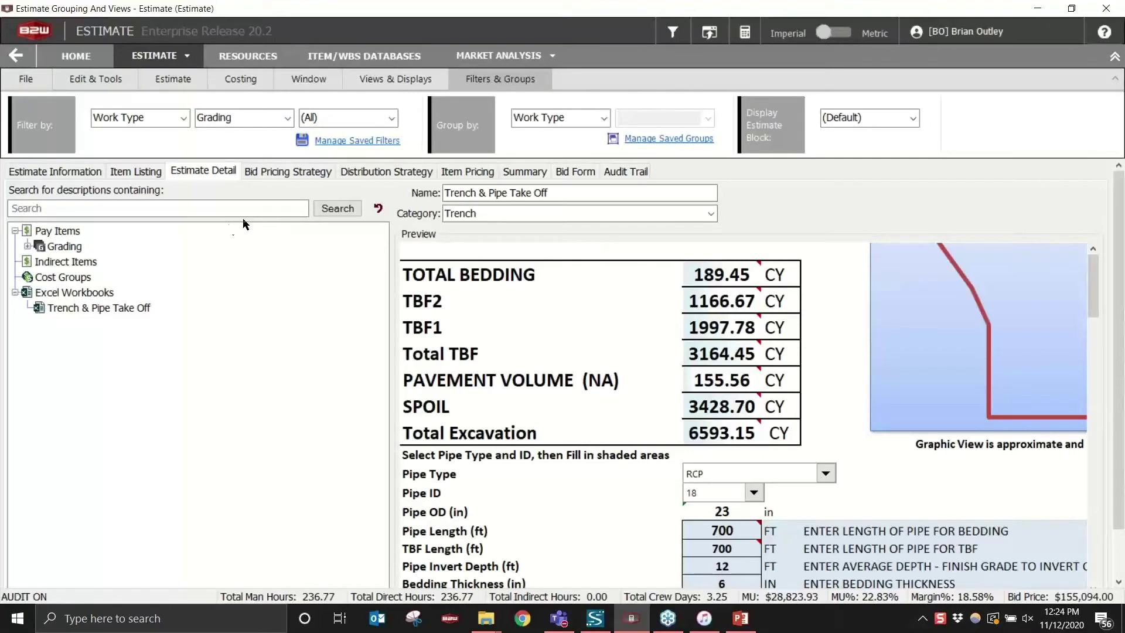
left_click(67, 249)
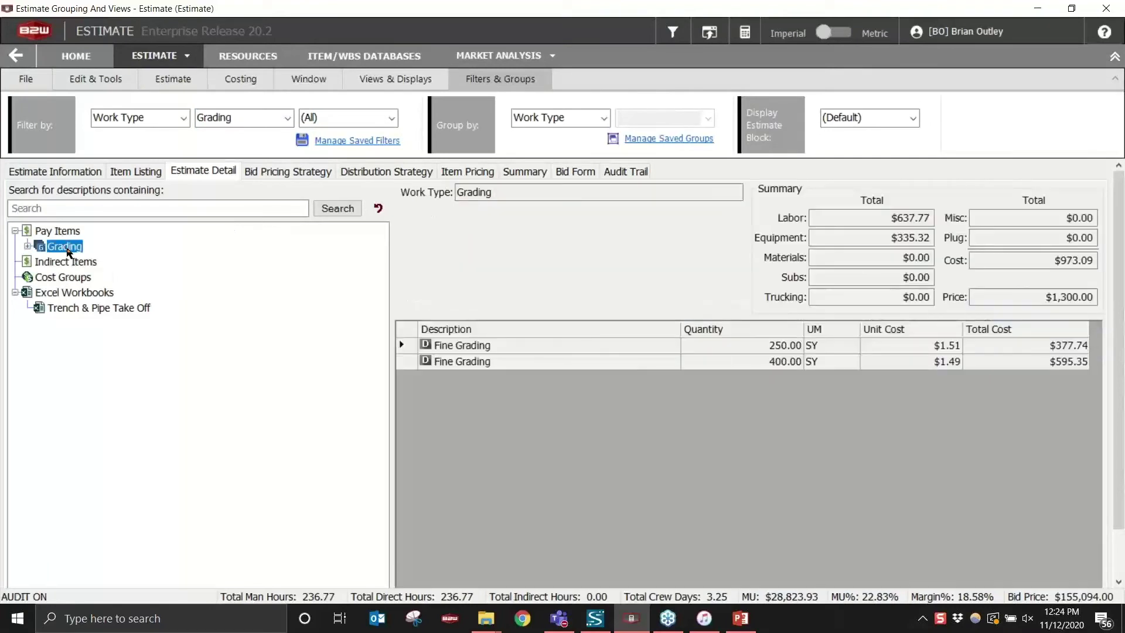
- Expand the Grading group's pay items, and remove the Work Type grouping from the estimate detail
left_click(27, 246)
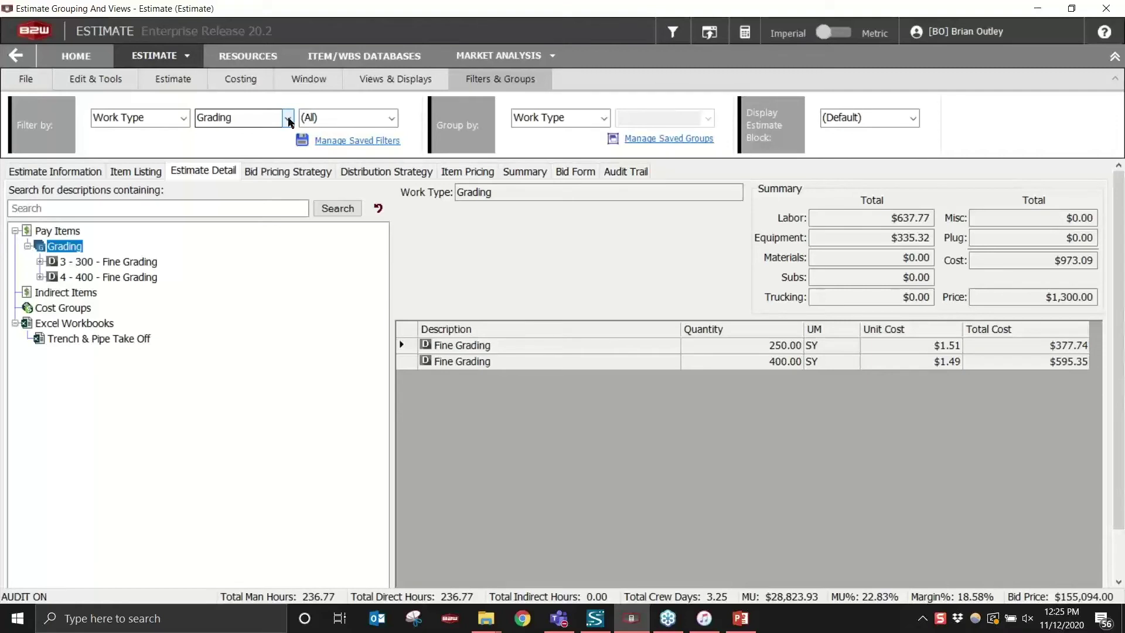
left_click(604, 119)
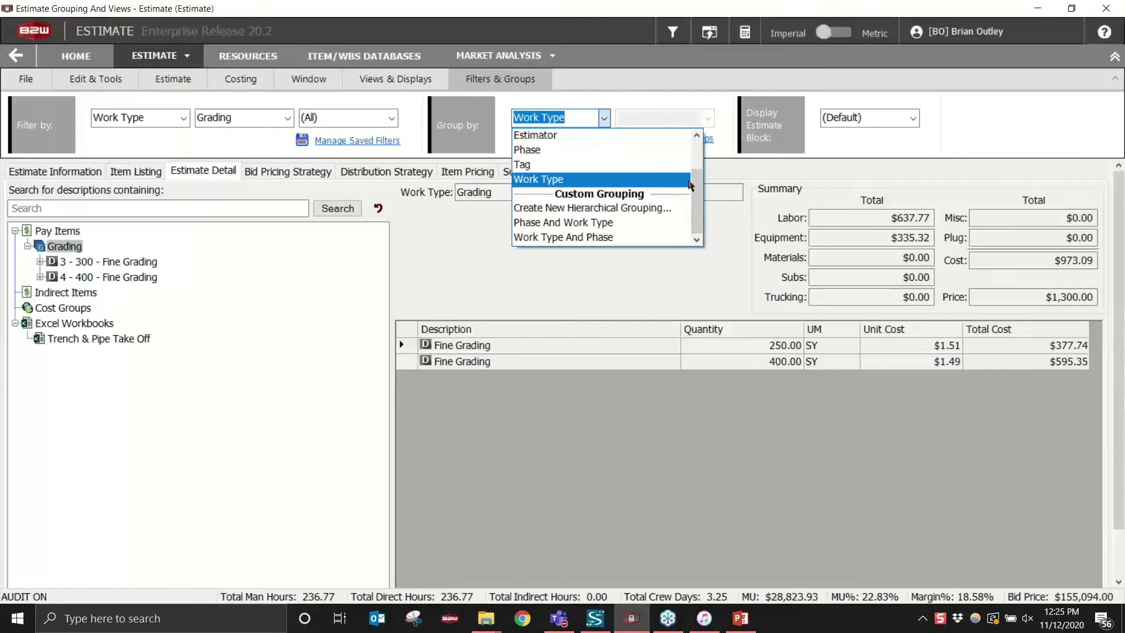
left_click_drag(698, 193, 698, 138)
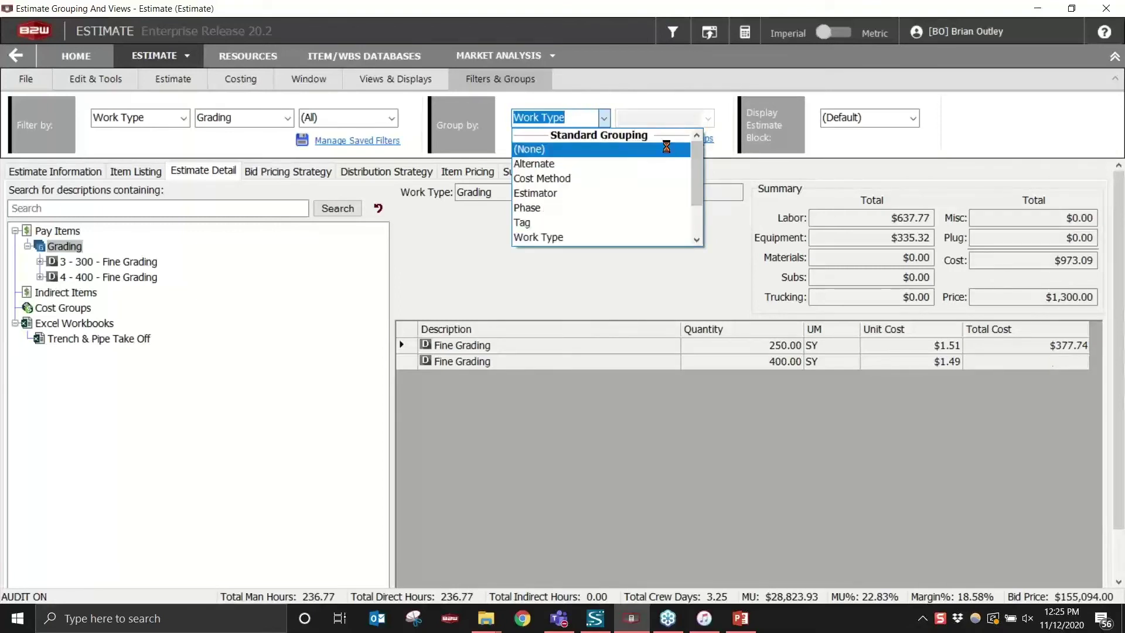
left_click(668, 150)
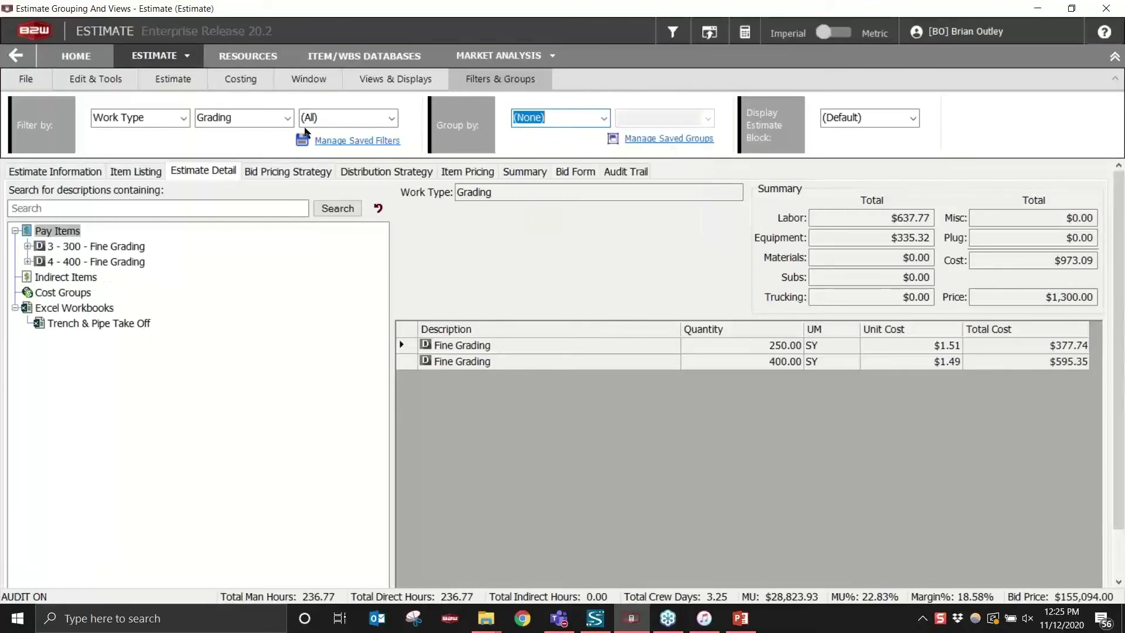
- Clear the estimate detail's filter by resetting the work type value and the filter category to (All)
left_click(287, 118)
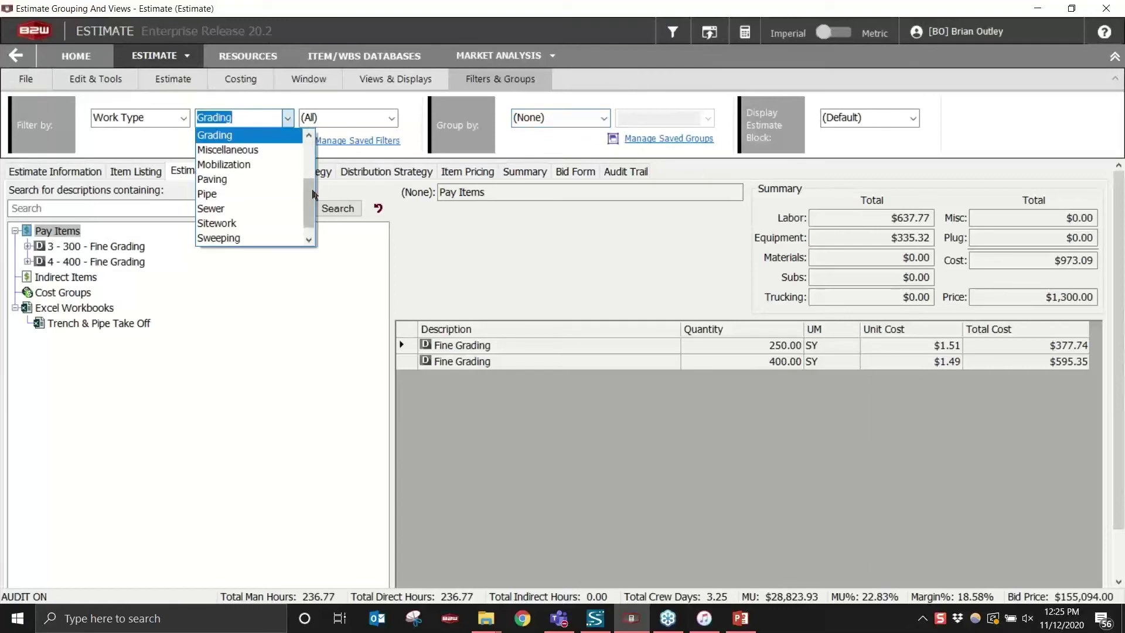
left_click_drag(313, 187, 315, 139)
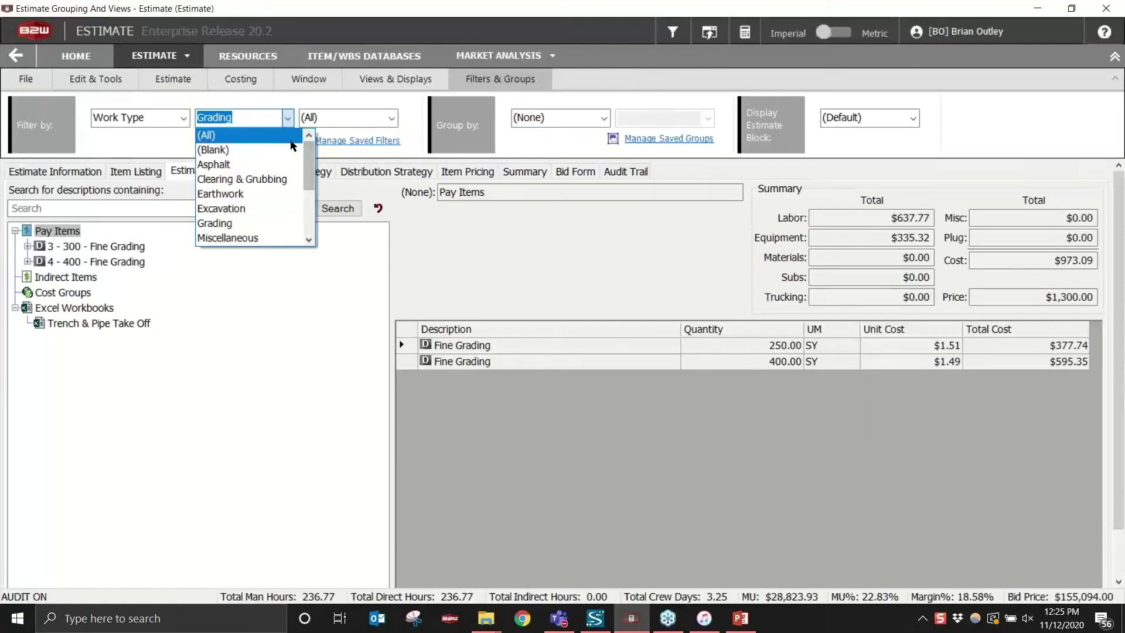
left_click(209, 130)
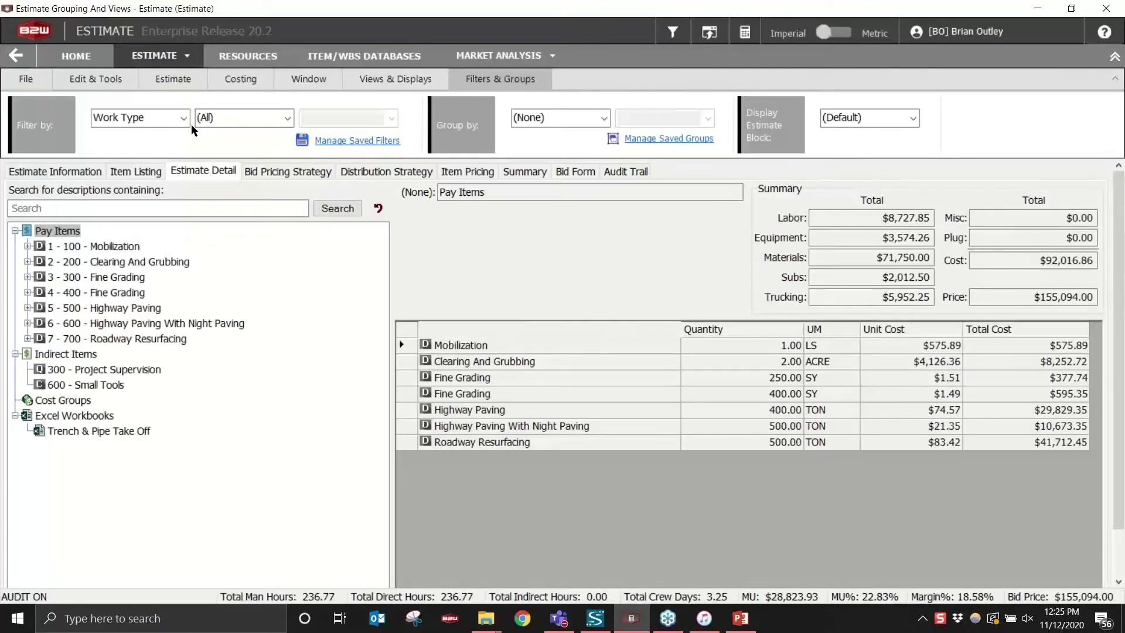
left_click(189, 123)
left_click(185, 120)
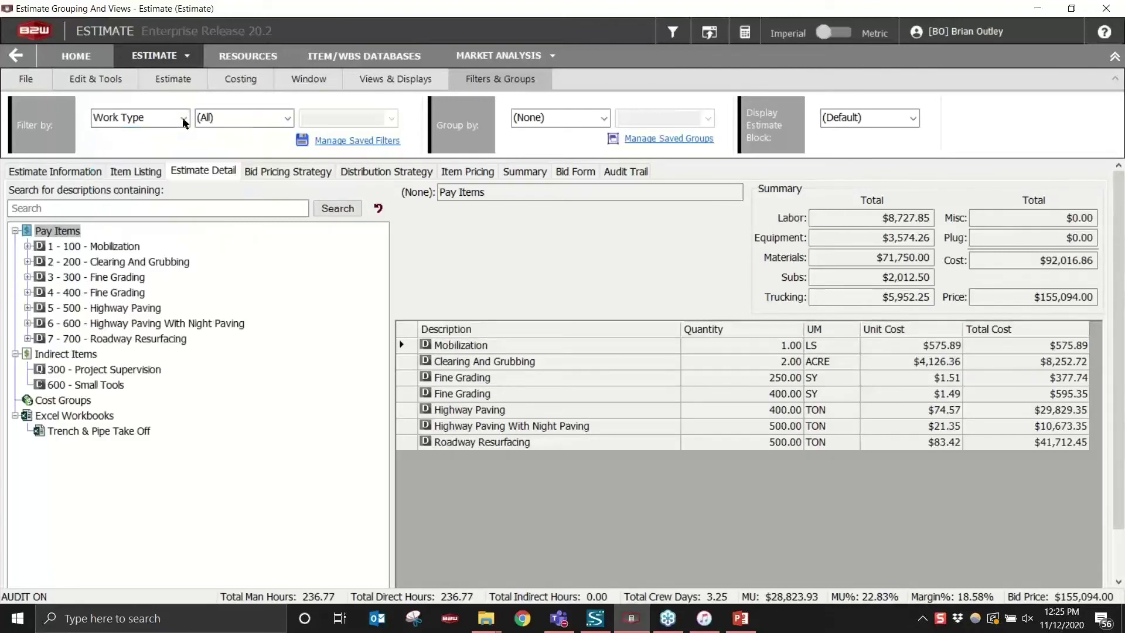
left_click(185, 122)
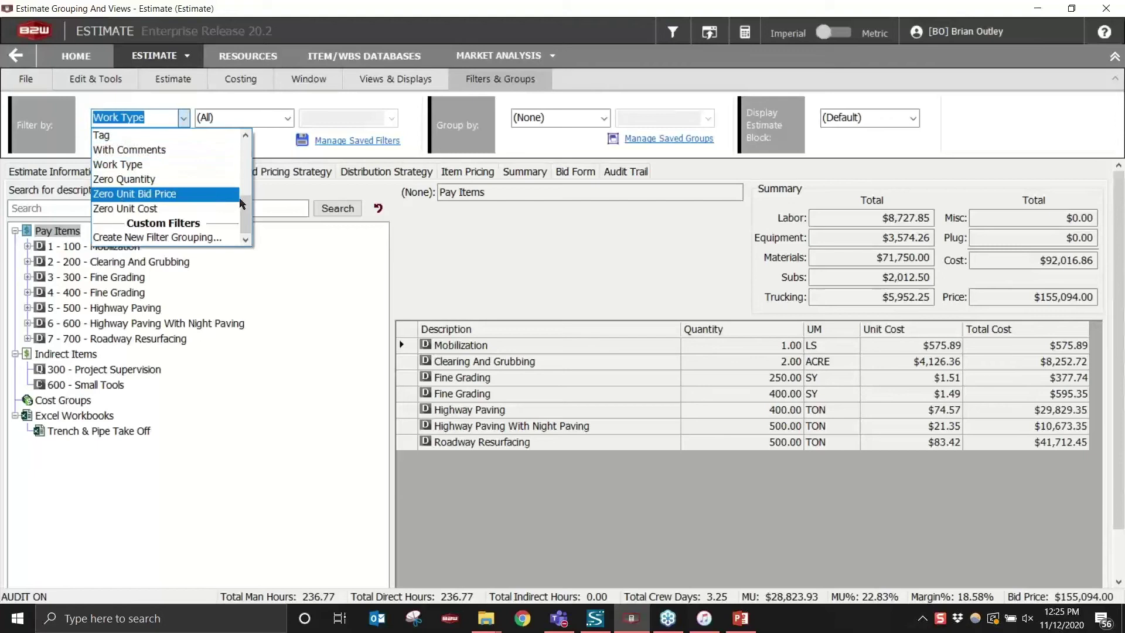
left_click_drag(248, 209, 251, 148)
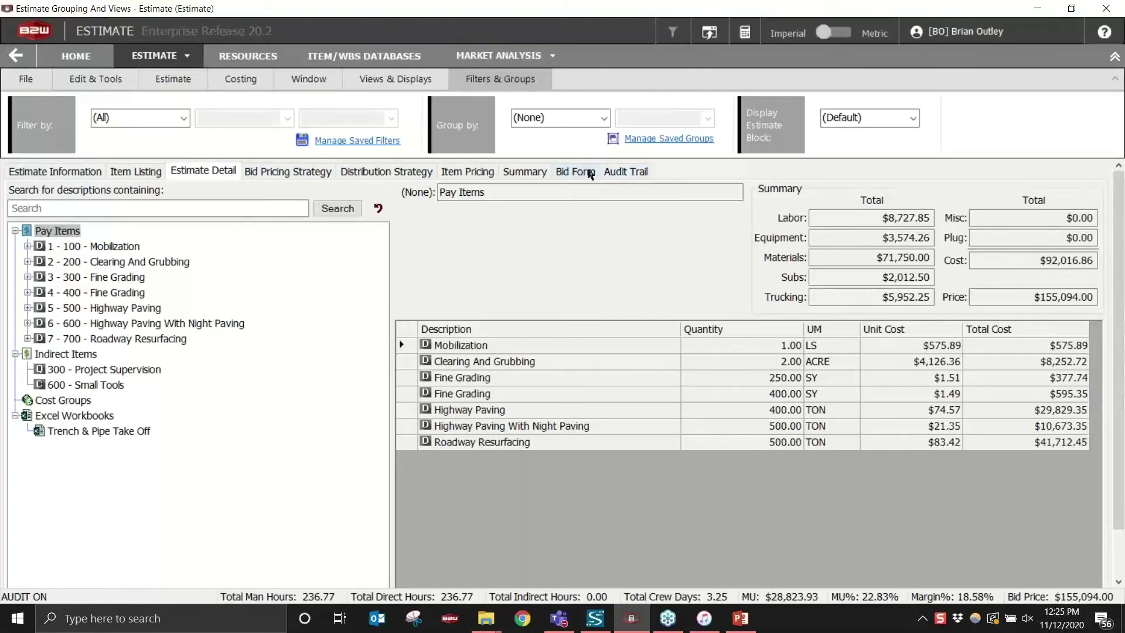
- Preview the ungrouped bid form for the City Of Portsmouth and close the preview
left_click(589, 172)
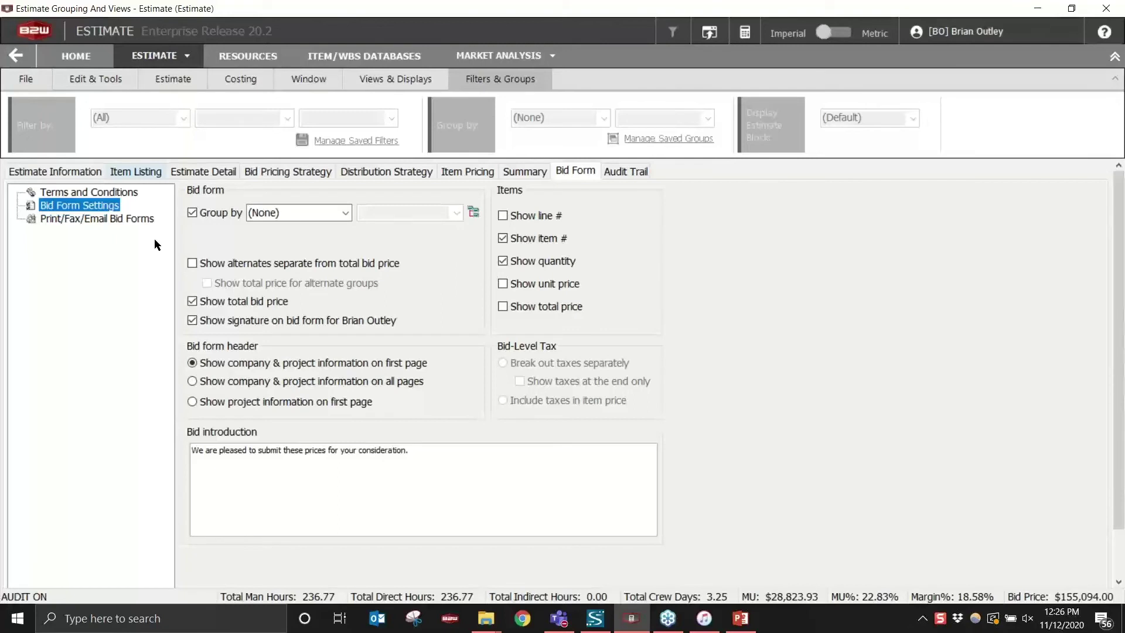
left_click(67, 221)
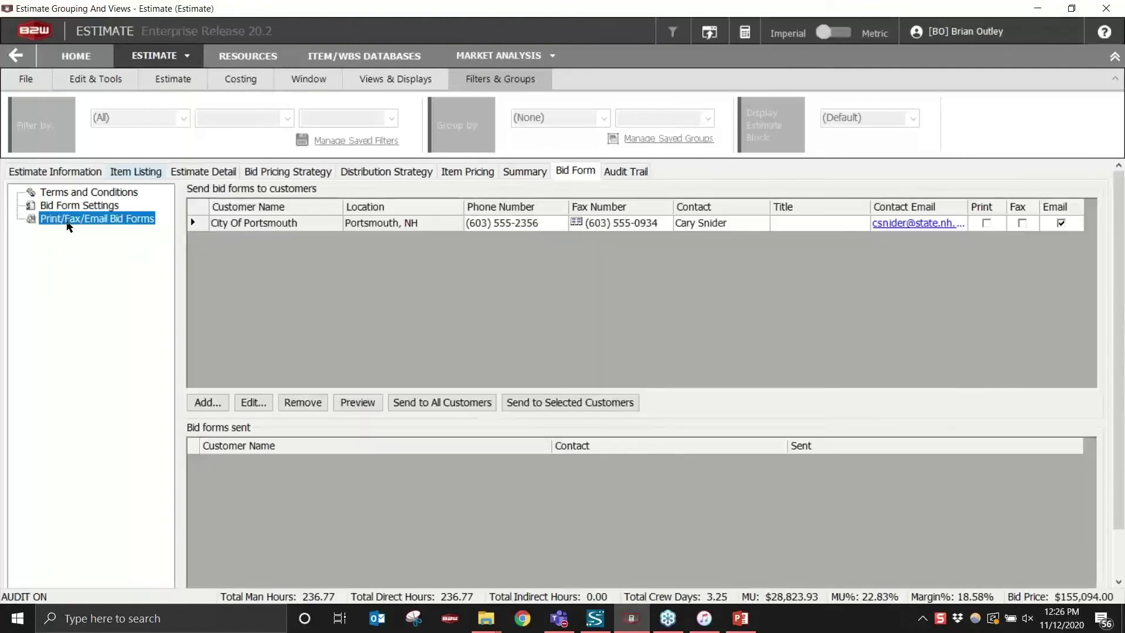
left_click(359, 403)
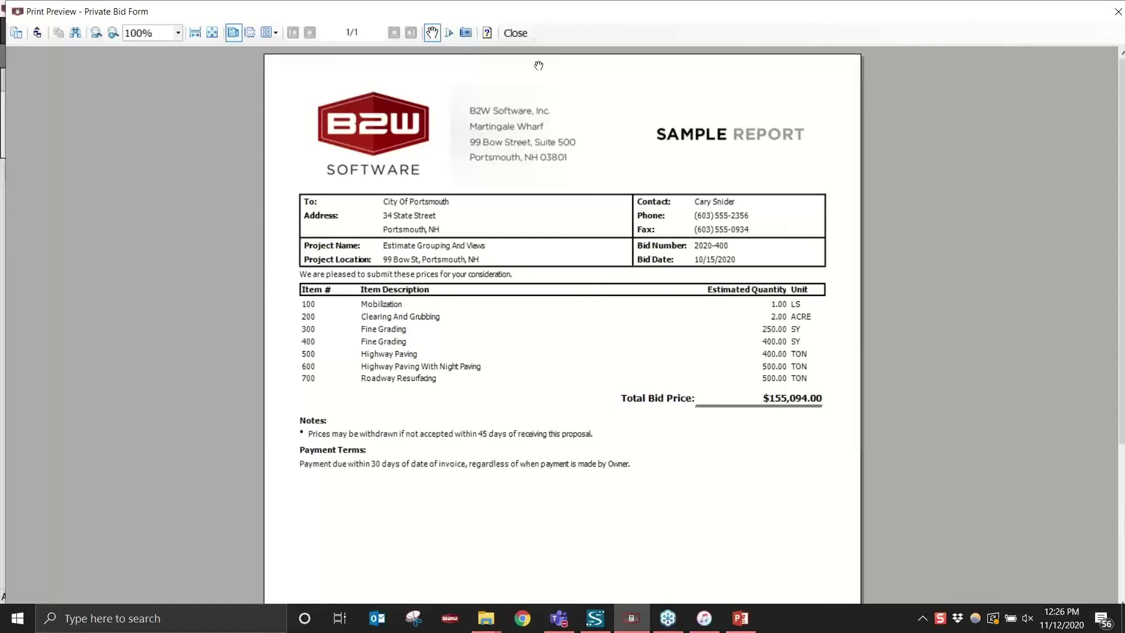
left_click(521, 37)
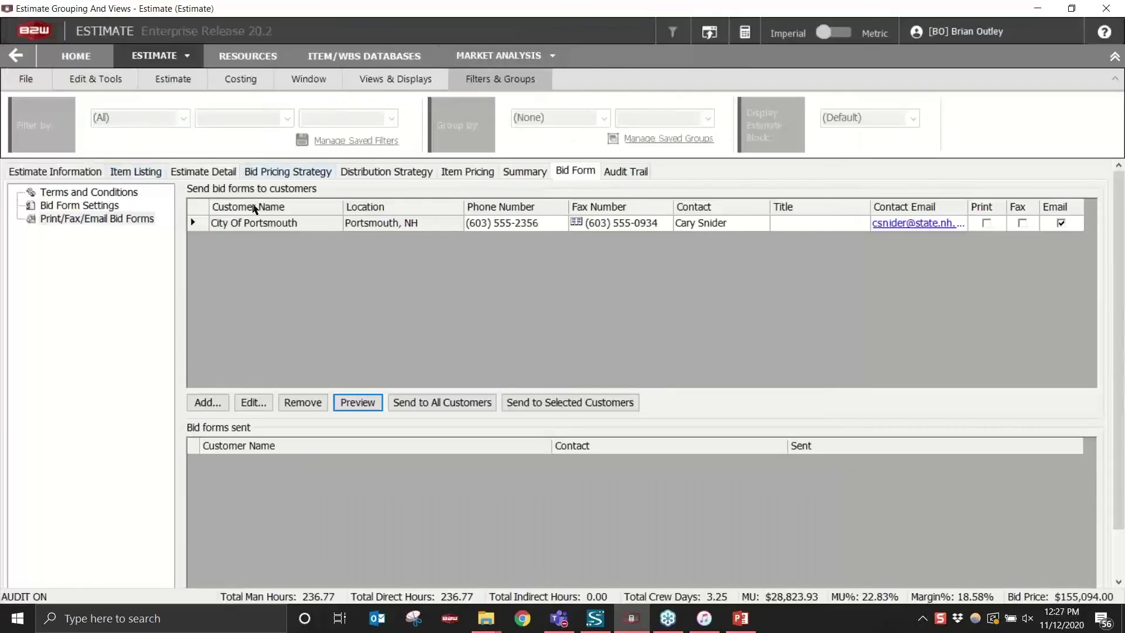
- Group the bid form by Phase in the bid form settings, and preview the customer's bid form
left_click(88, 205)
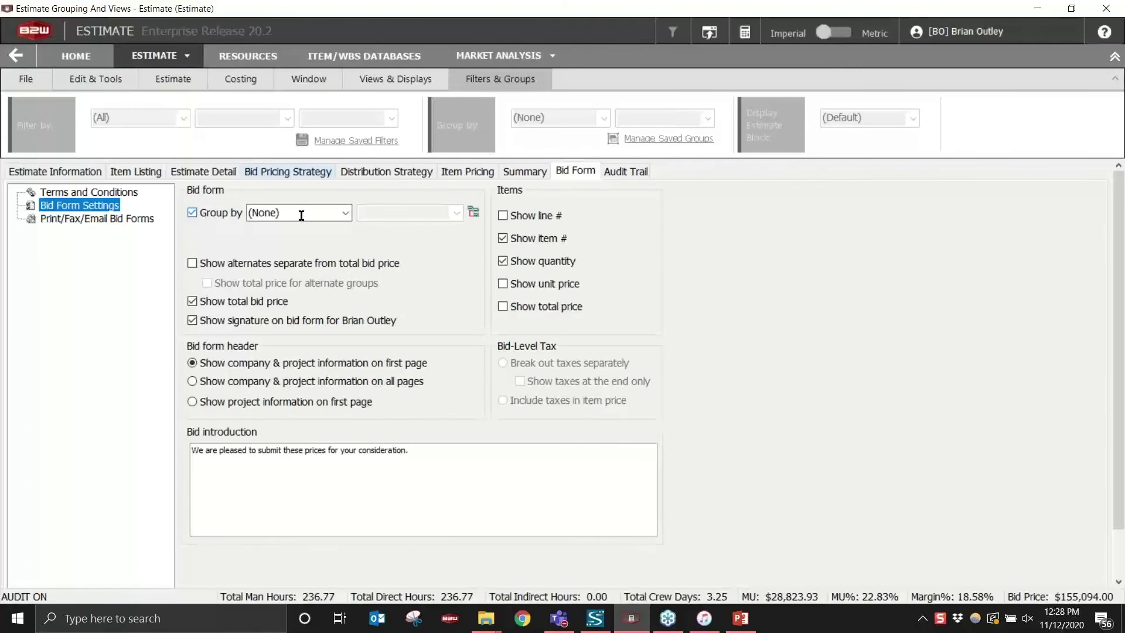
left_click(345, 212)
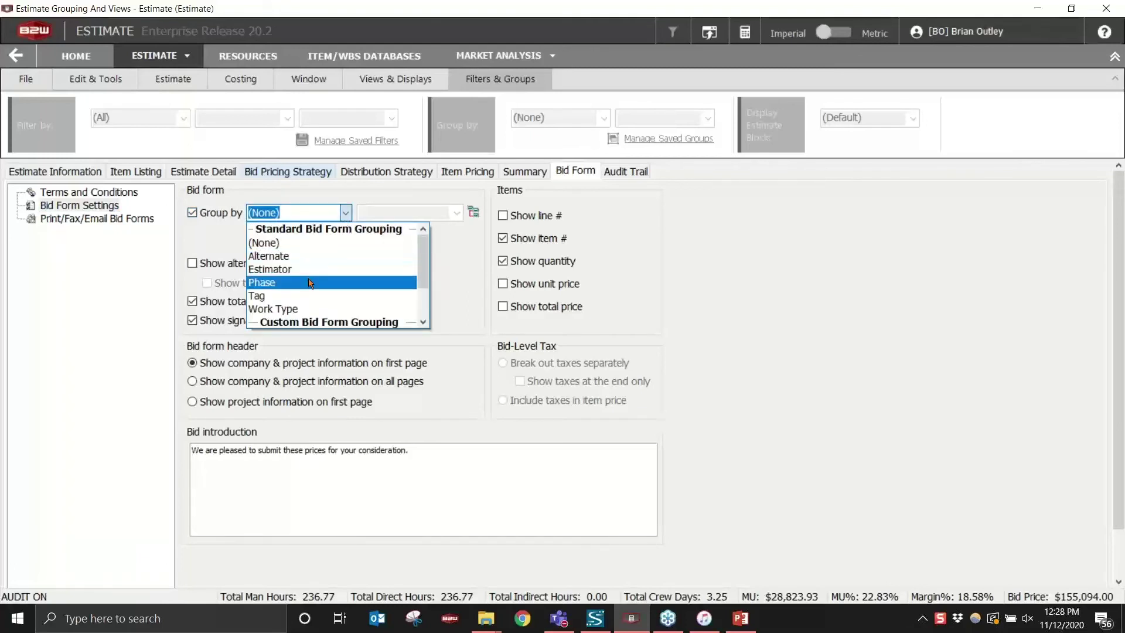
left_click(311, 282)
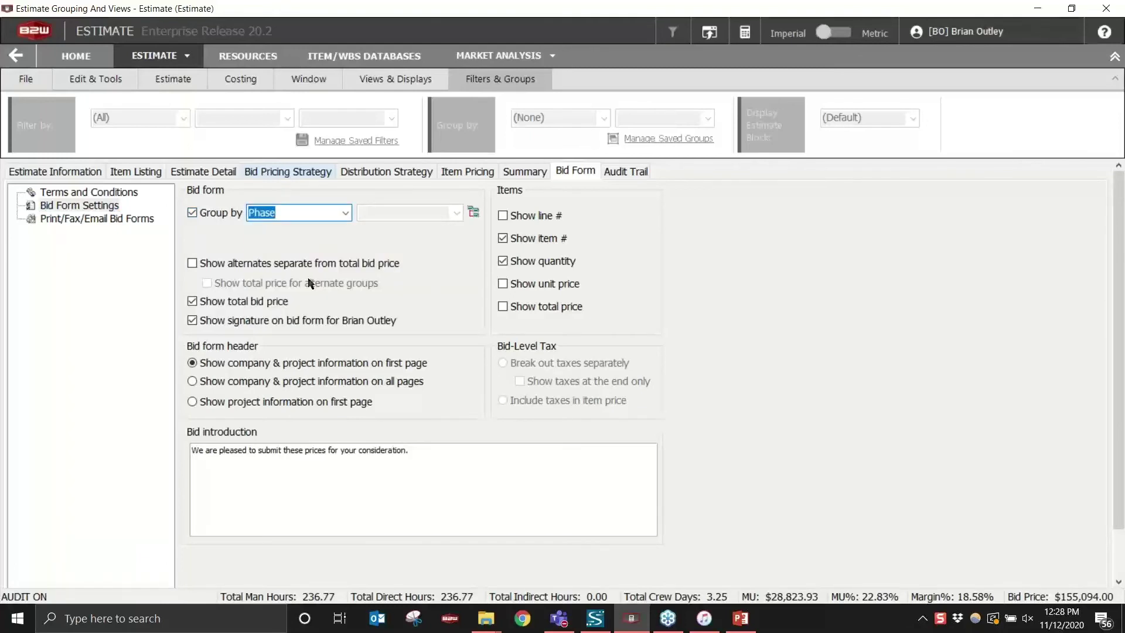
left_click(78, 223)
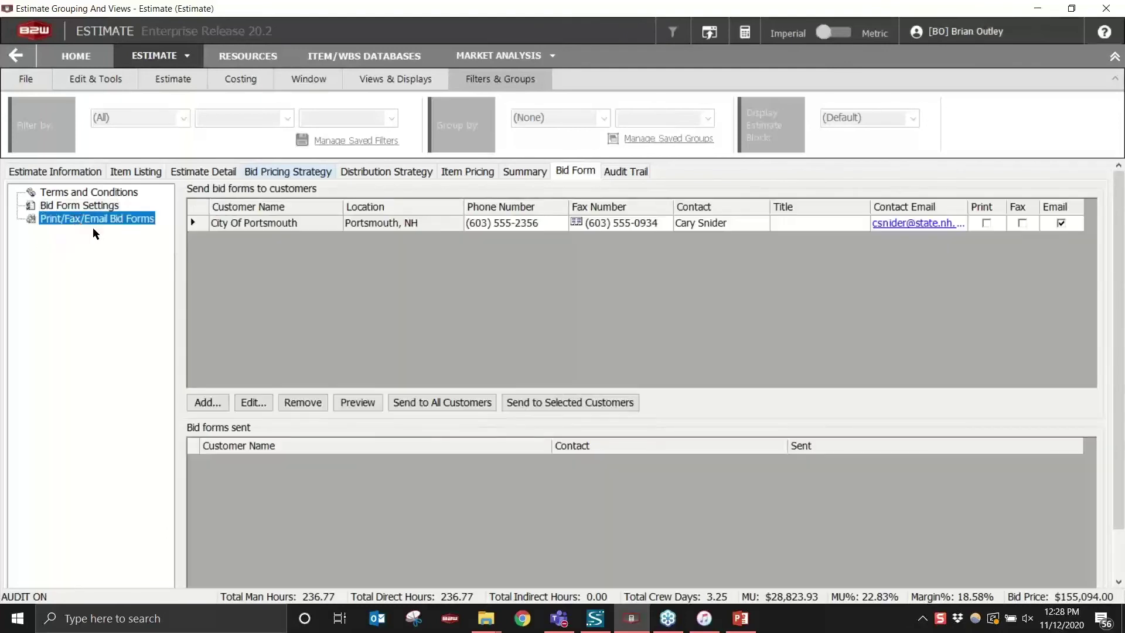
left_click(359, 406)
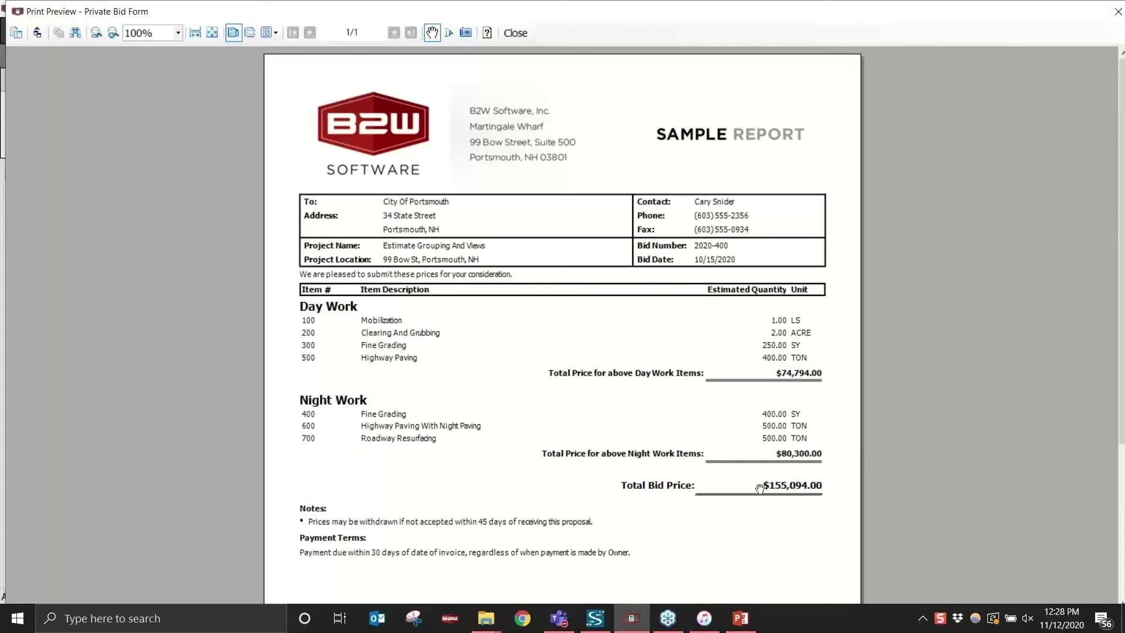
left_click(515, 33)
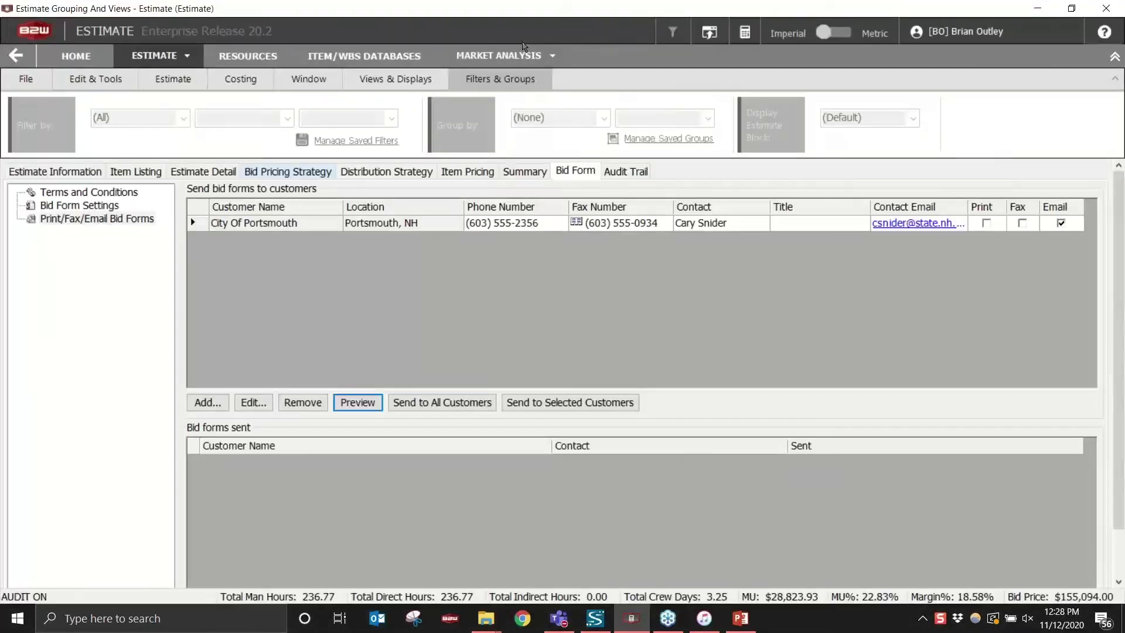
- Set the bid form's grouping to Work Type in the bid form settings
left_click(94, 207)
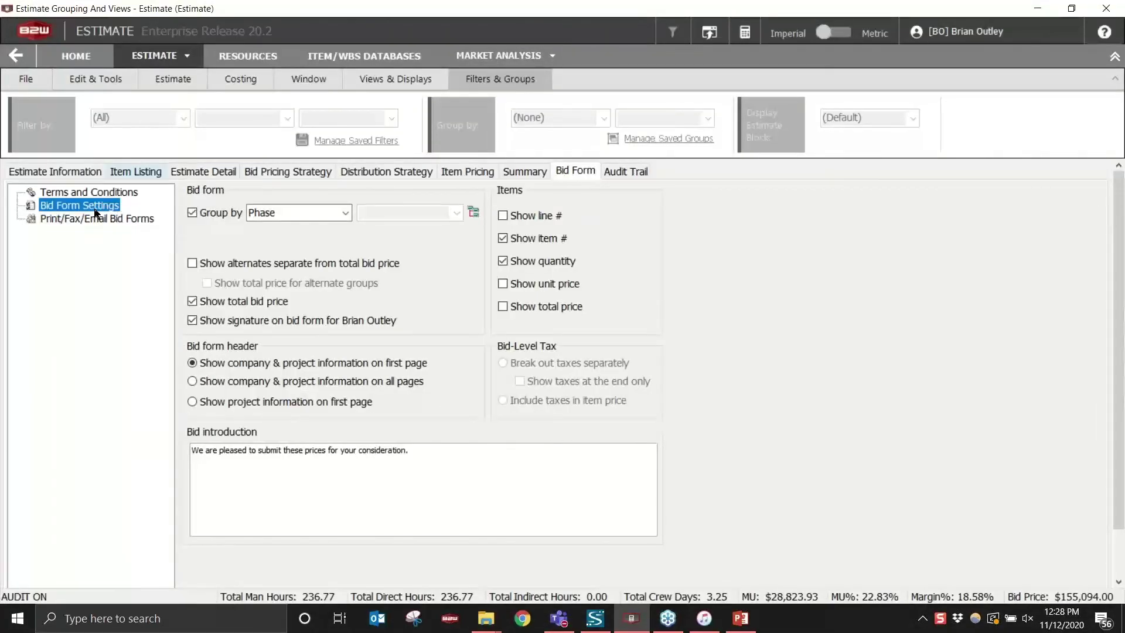
left_click(345, 212)
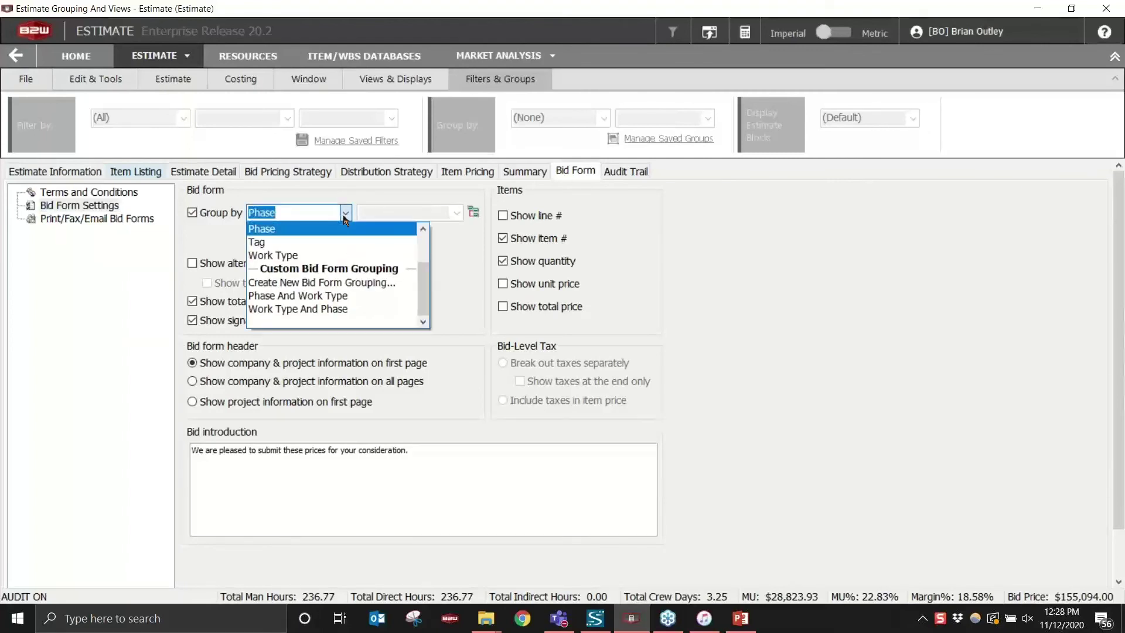
left_click(326, 255)
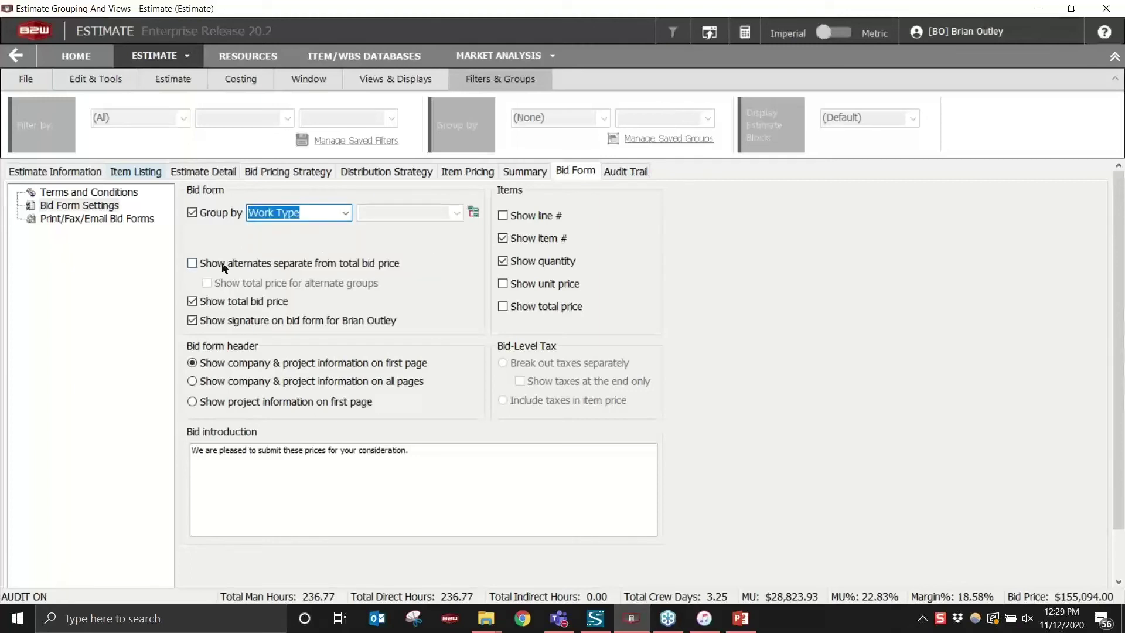
- Preview the bid form grouped by work type, examine its sections down to the signature area, and close it
left_click(104, 226)
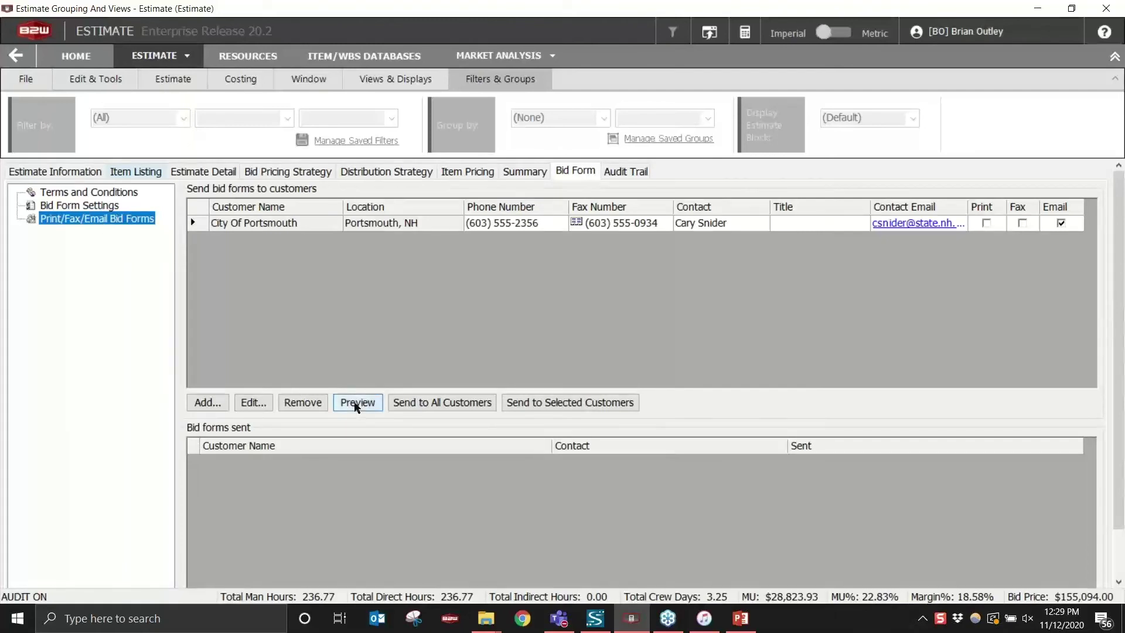
left_click(355, 404)
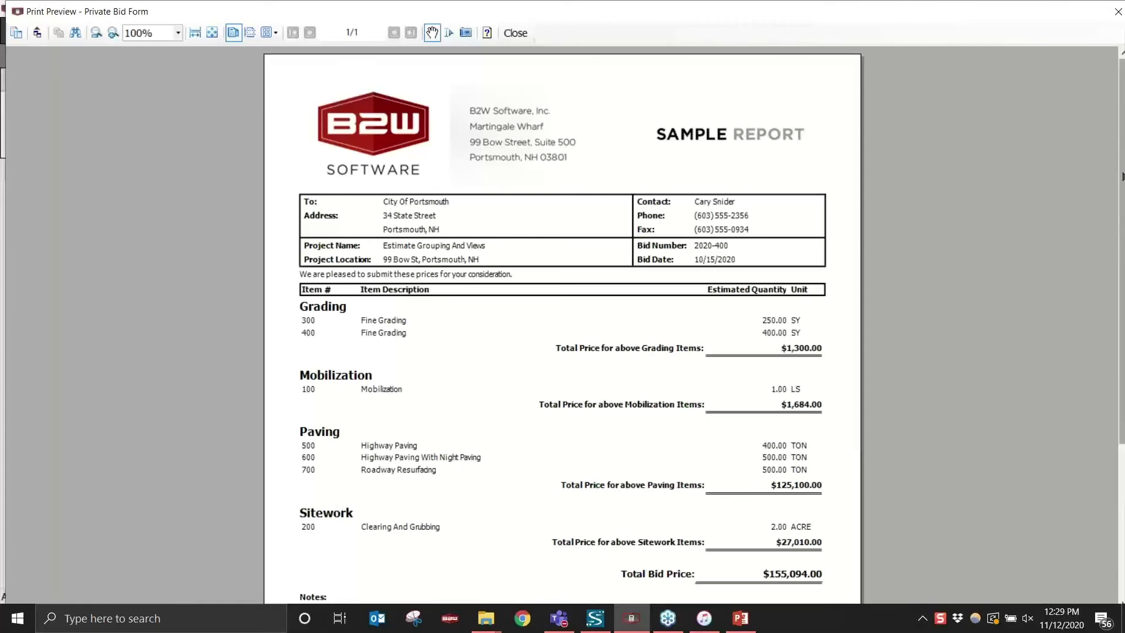
mouse_move(1122, 139)
left_mouse_down()
mouse_move(1117, 239)
mouse_move(1118, 205)
left_mouse_up()
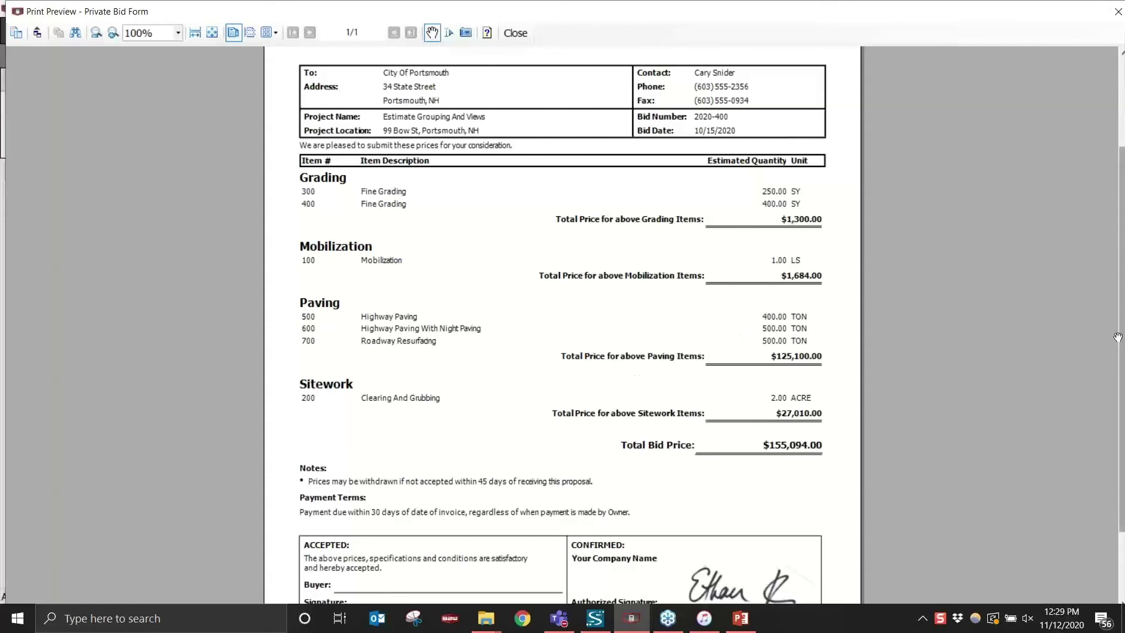
left_click_drag(1122, 335, 1122, 228)
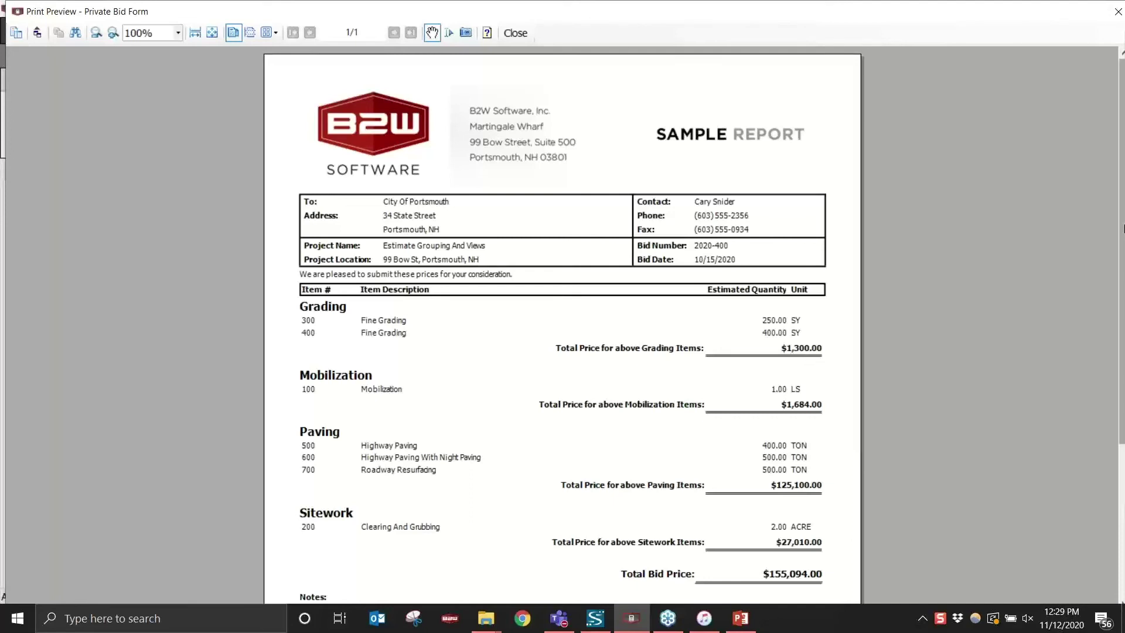
left_click(516, 33)
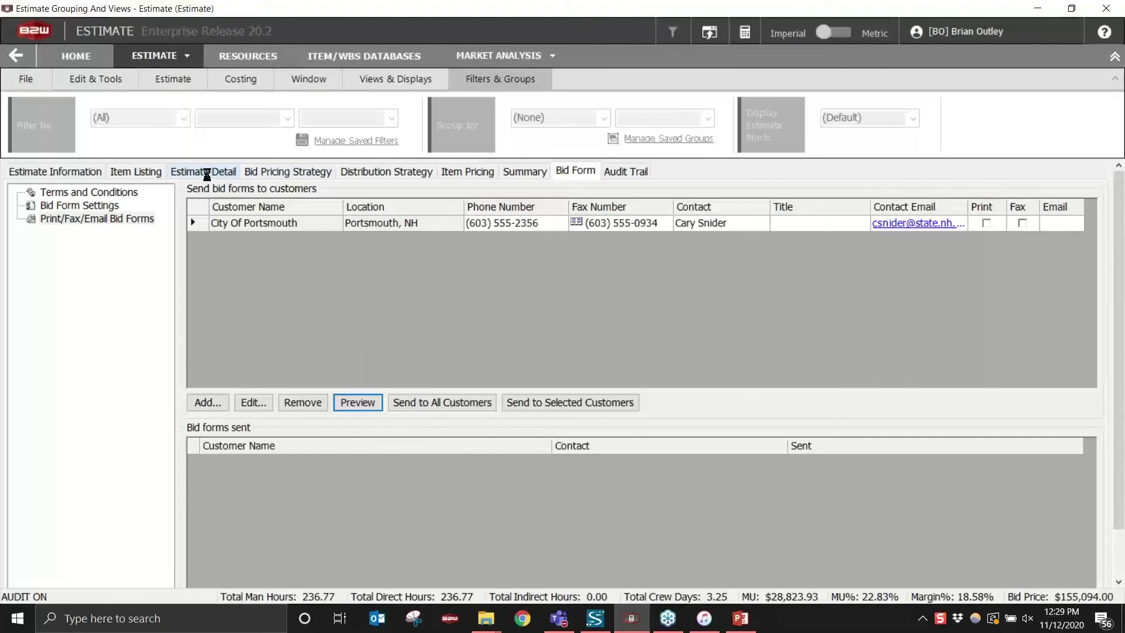
- Return to the estimate detail and look over its available grouping options without changing the grouping
left_click(218, 174)
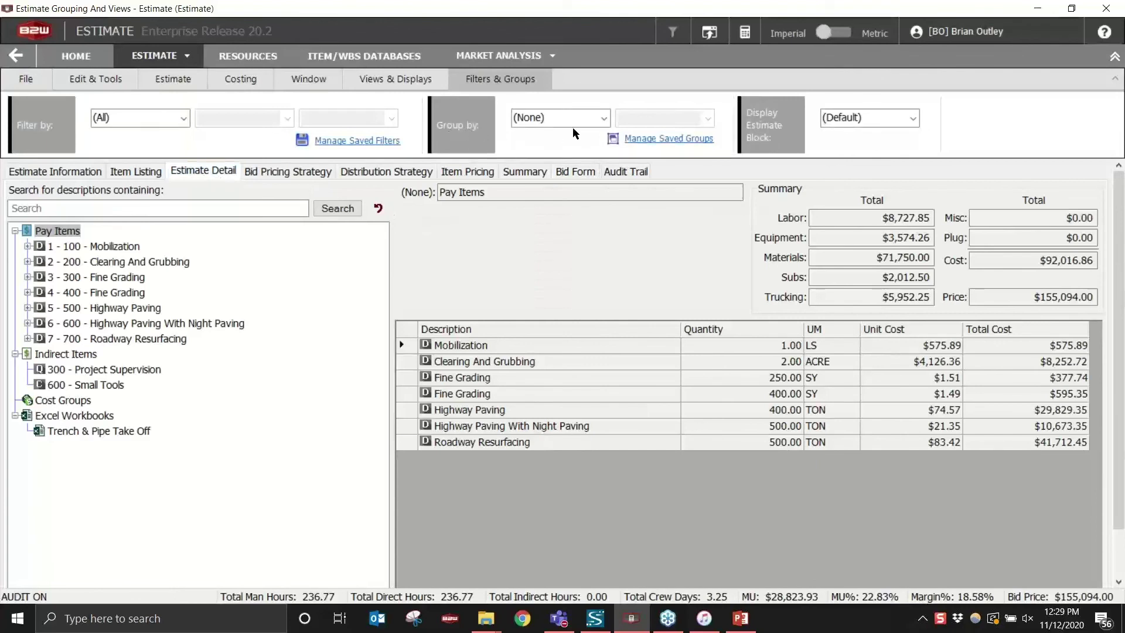
left_click(604, 120)
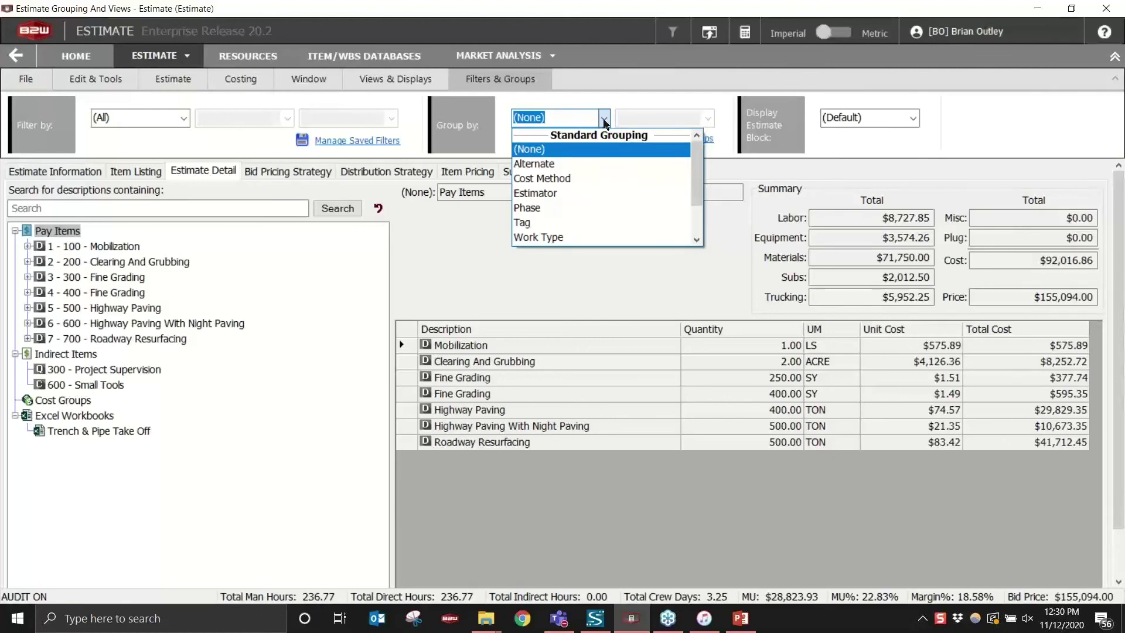
left_click(455, 262)
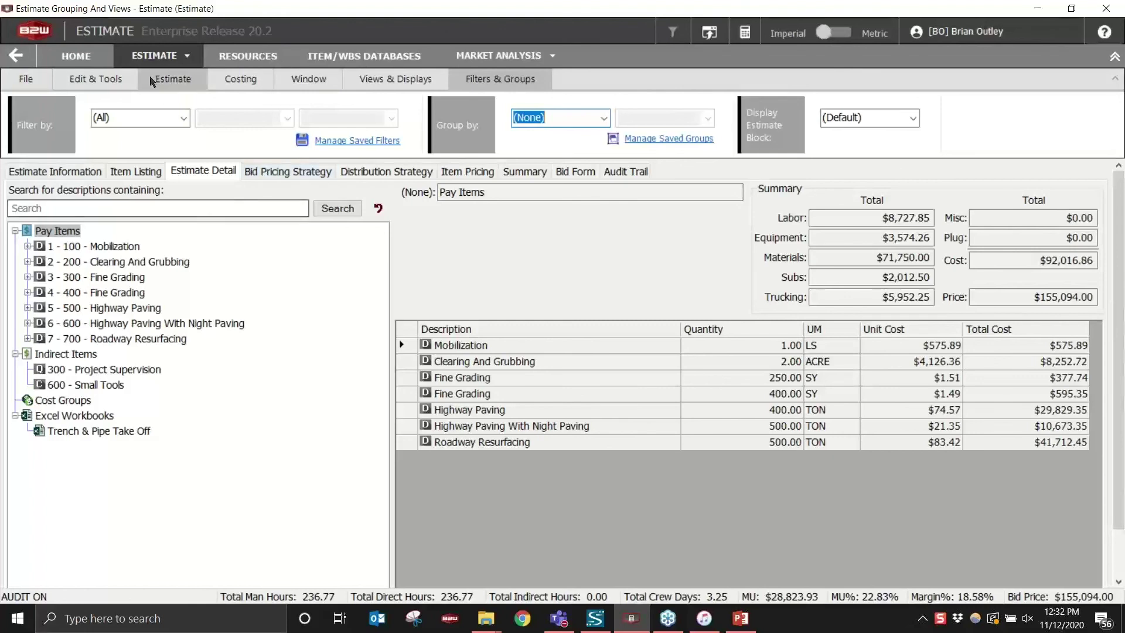
- Set the private bid form report to Private Bid Form in the company information for reports, and close the options
left_click(109, 82)
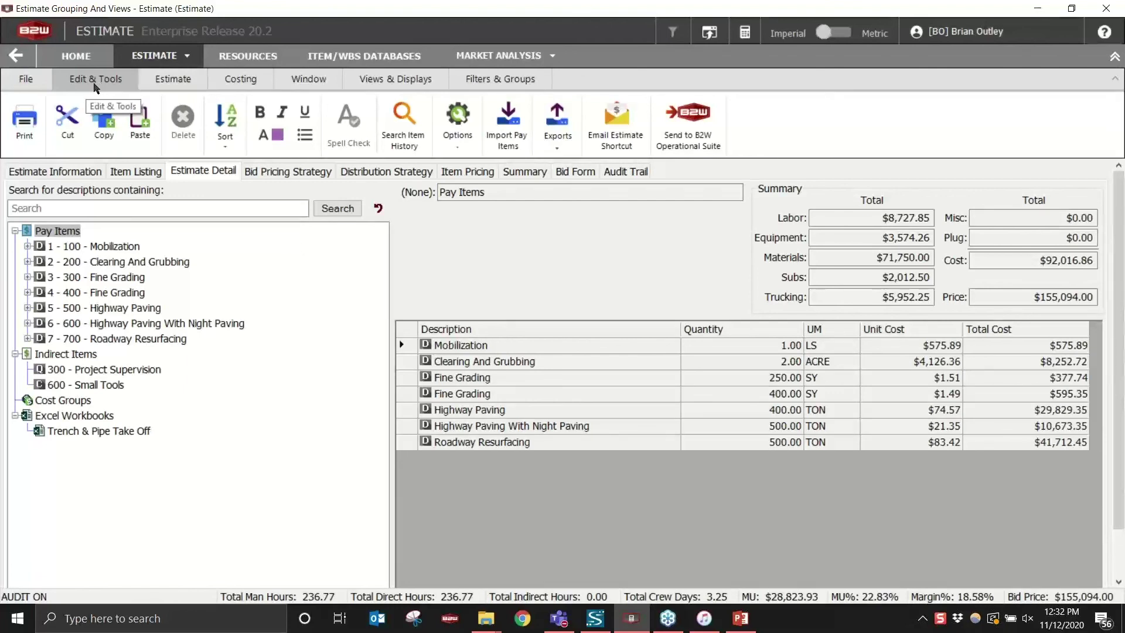
left_click(453, 126)
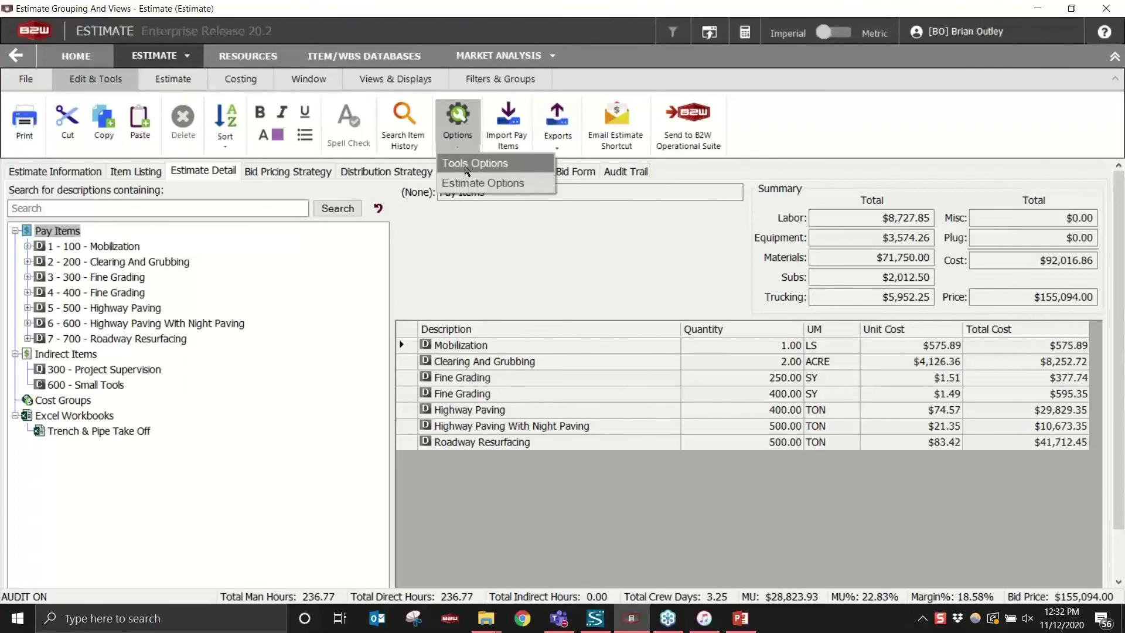
left_click(467, 169)
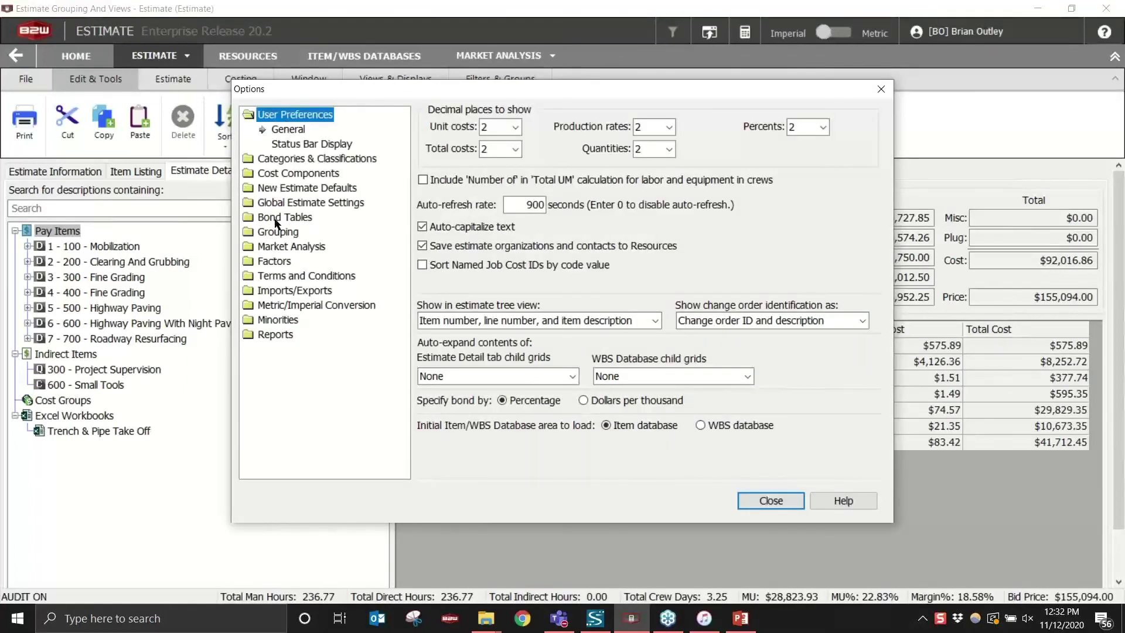
left_click(273, 336)
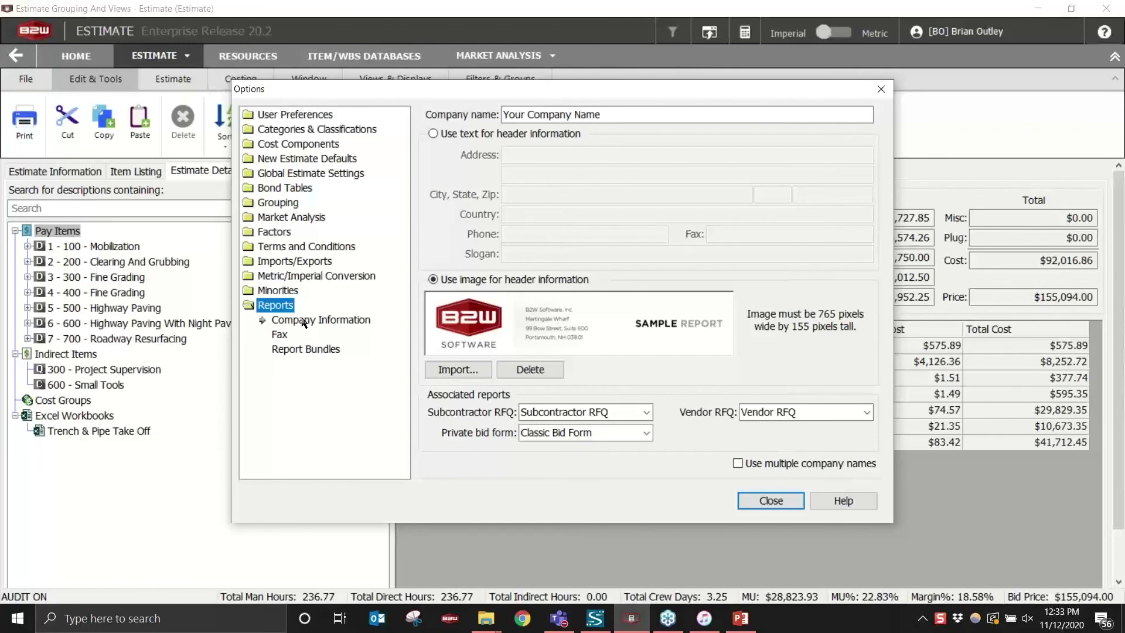
left_click(647, 433)
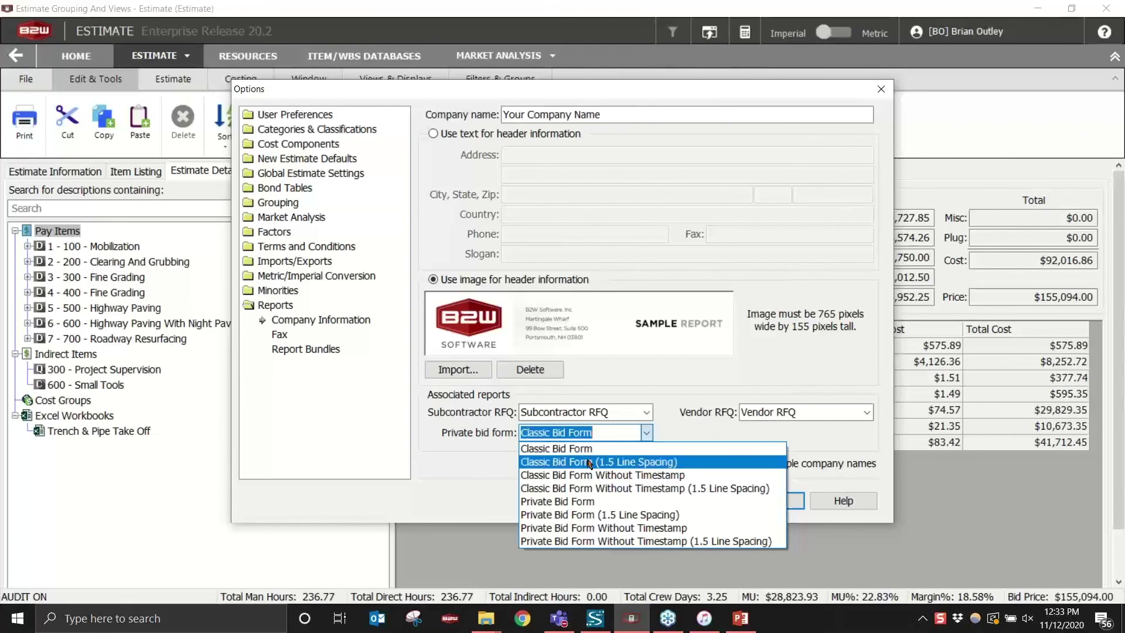
left_click(574, 501)
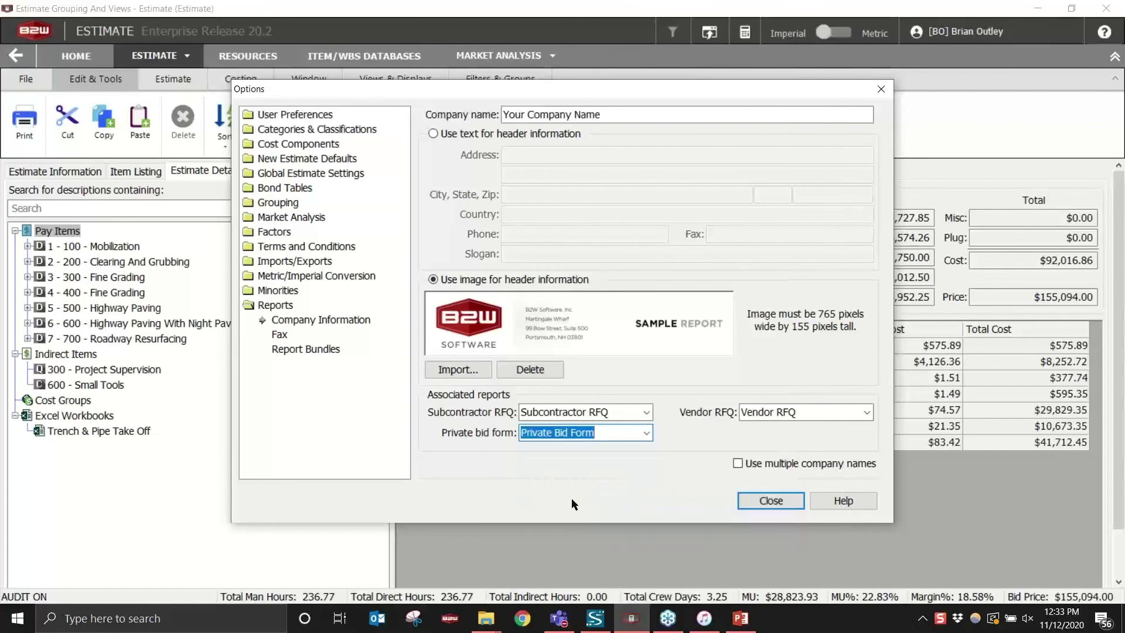
left_click(785, 509)
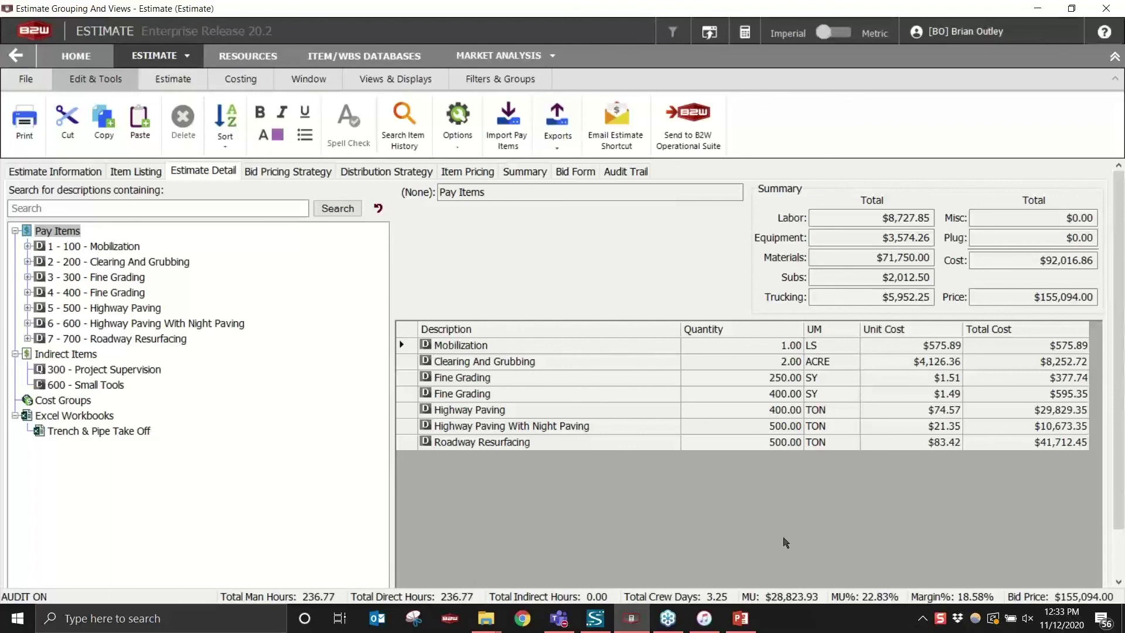
- Switch to the PowerPoint presentation about groupings and views
key("alt+Tab")
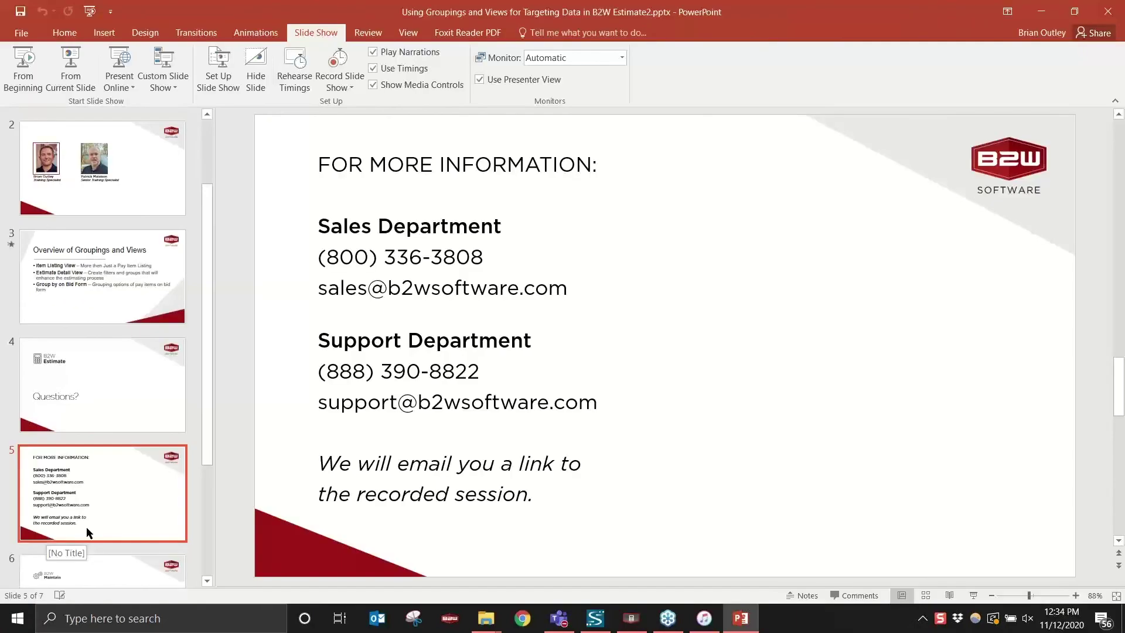